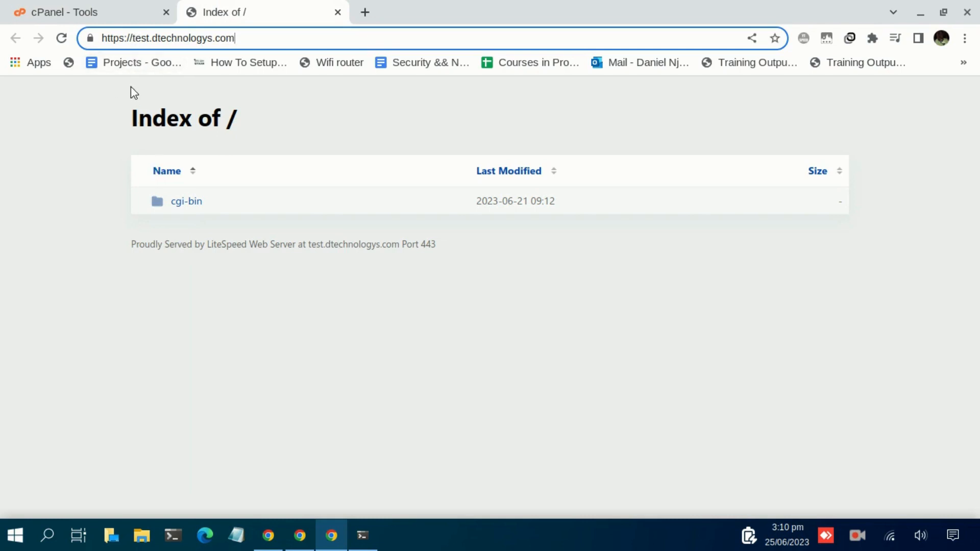
Review the test.dtechnologys.com address and its directory index, and return to the cPanel tools page
{"action": "left_click_drag", "start_coordinate": [133, 39], "coordinate": [236, 38]}
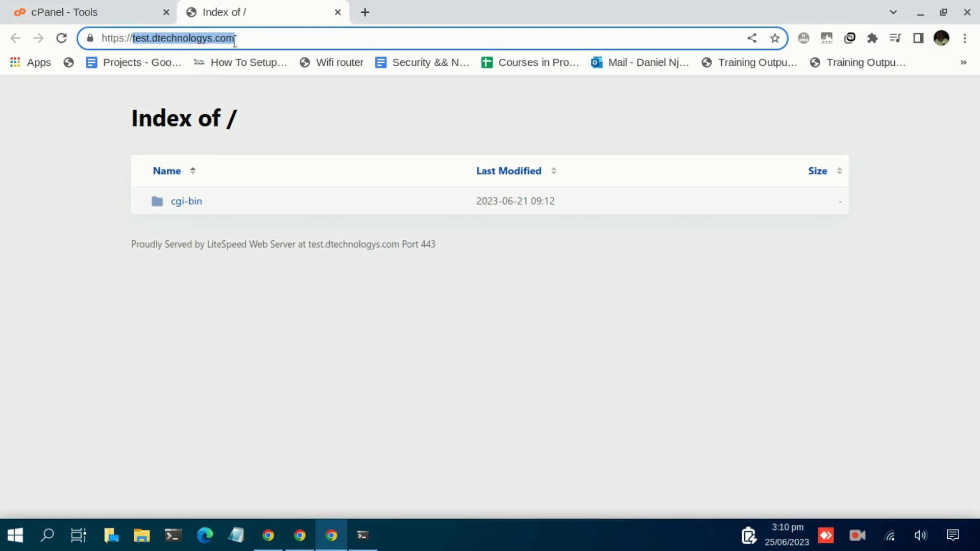
{"action": "left_click", "coordinate": [111, 17]}
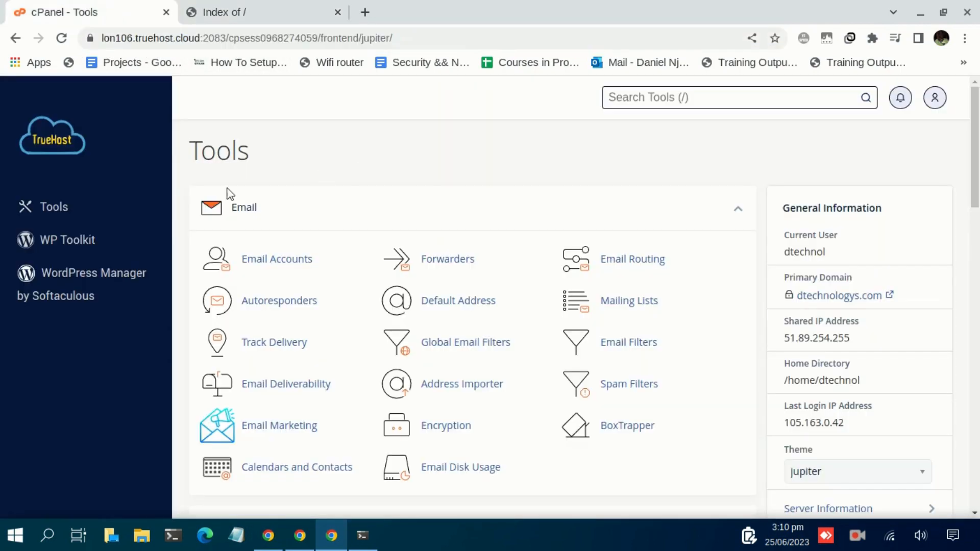
{"action": "left_click", "coordinate": [234, 20]}
{"action": "left_click", "coordinate": [91, 12]}
{"action": "left_click", "coordinate": [271, 13]}
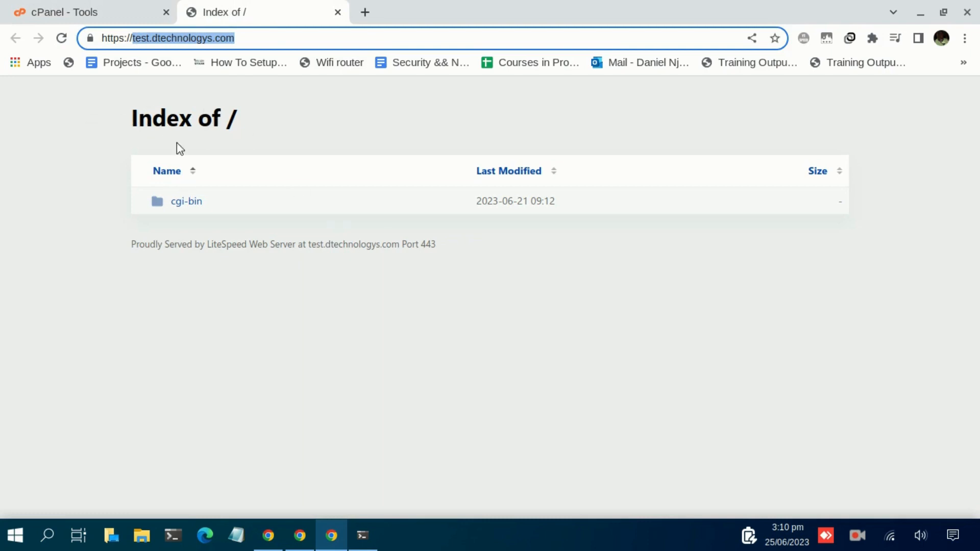
{"action": "left_click", "coordinate": [102, 19]}
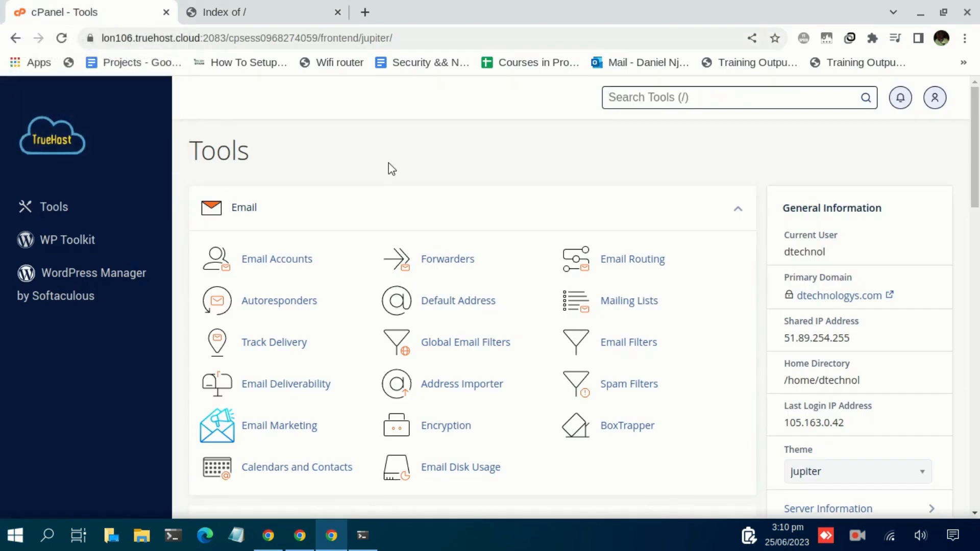
Look through the cPanel tool categories and search the tools for "word" and "softa"
{"action": "scroll", "coordinate": [400, 166], "scroll_direction": "down", "scroll_amount": 2}
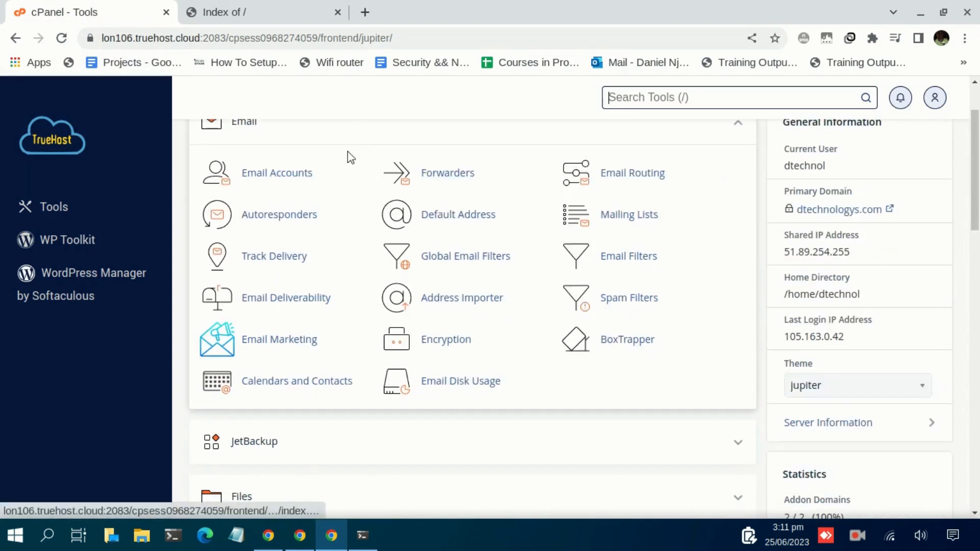
{"action": "scroll", "coordinate": [347, 156], "scroll_direction": "up", "scroll_amount": 2}
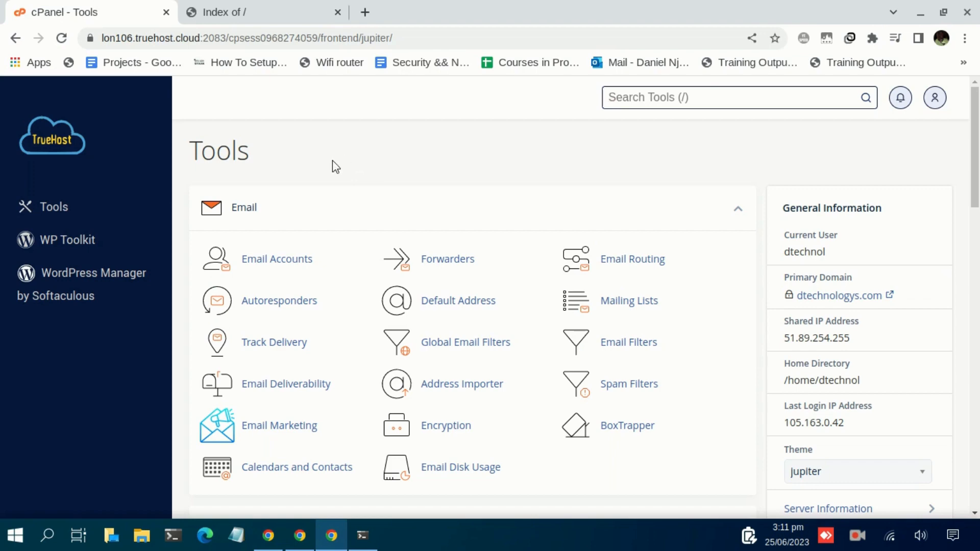
{"action": "scroll", "coordinate": [352, 160], "scroll_direction": "down", "scroll_amount": 7}
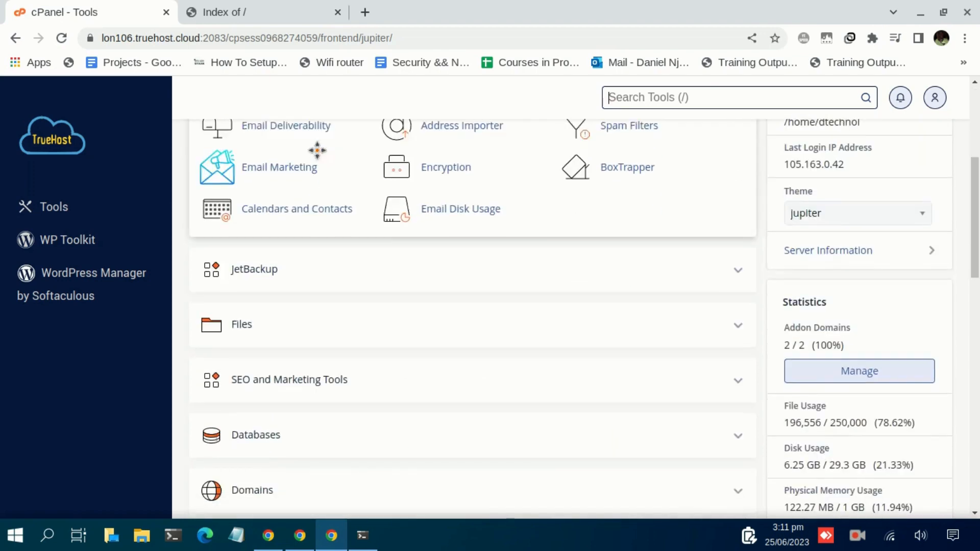
{"action": "scroll", "coordinate": [363, 220], "scroll_direction": "up", "scroll_amount": 7}
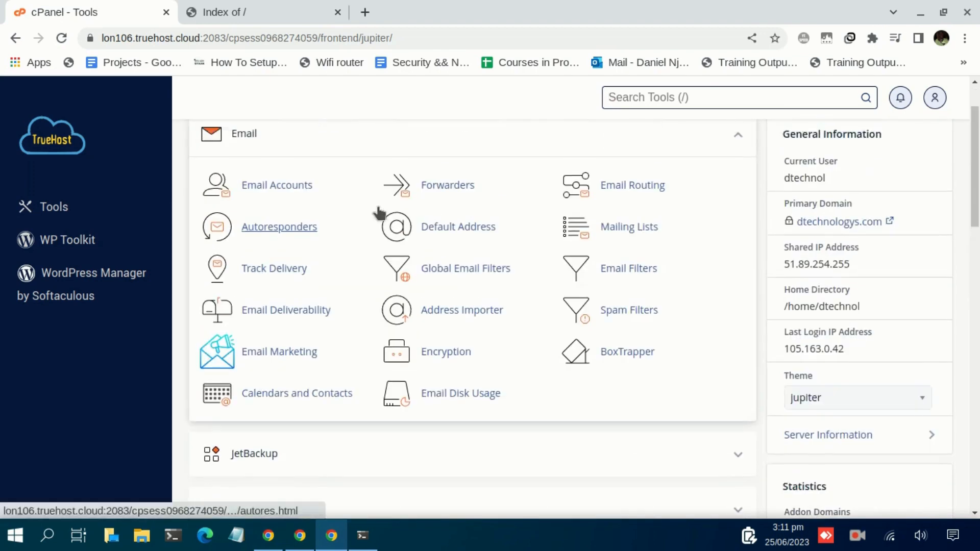
{"action": "left_click", "coordinate": [621, 93]}
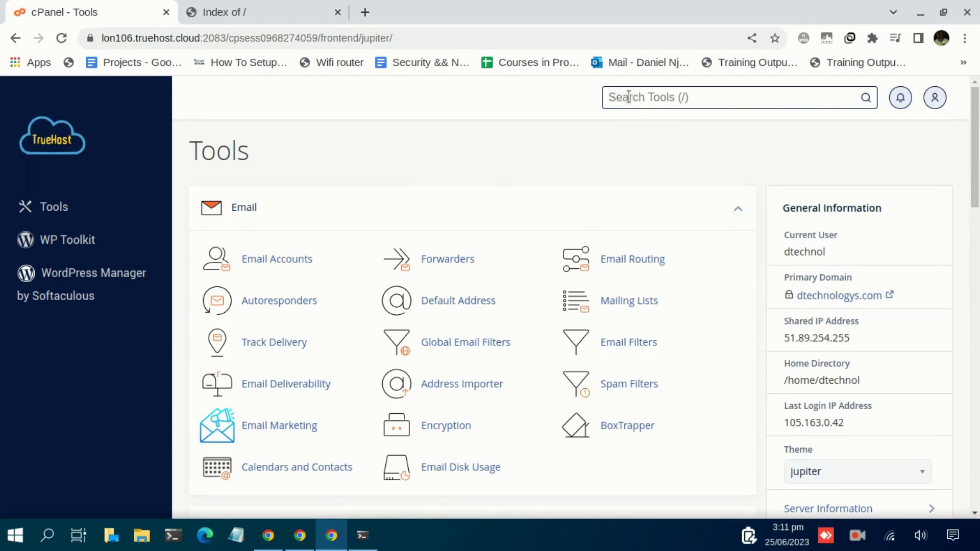
{"action": "type", "text": "w"}
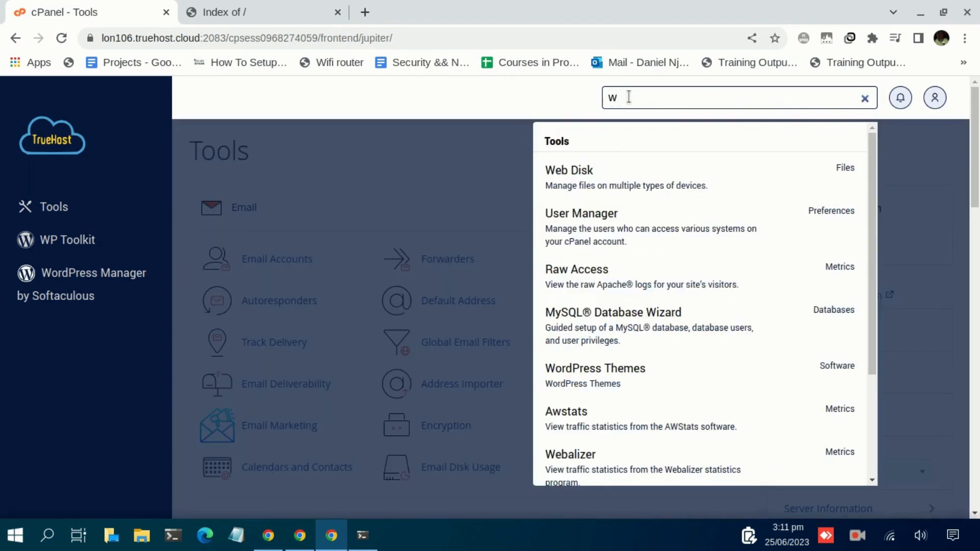
{"action": "type", "text": "ord"}
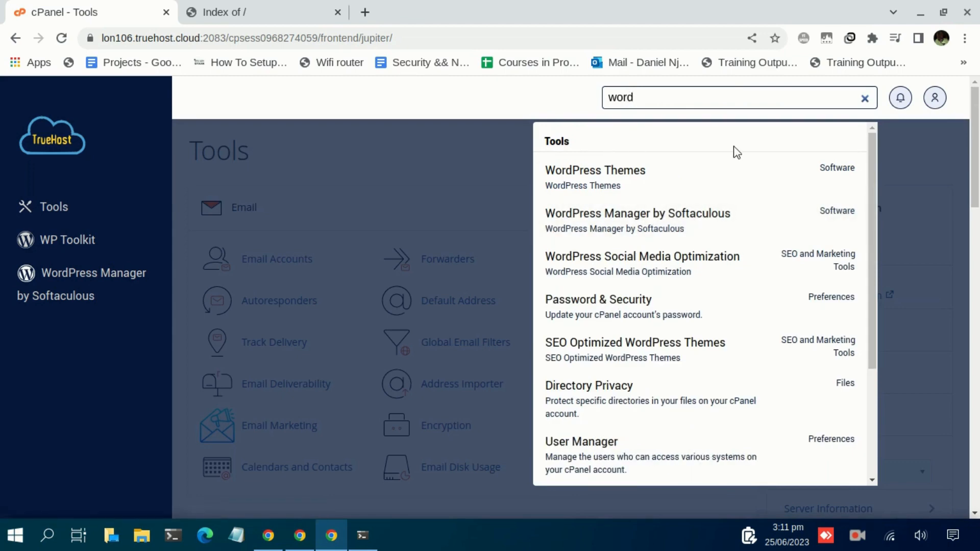
{"action": "key", "text": "ctrl+a"}
{"action": "type", "text": "softa"}
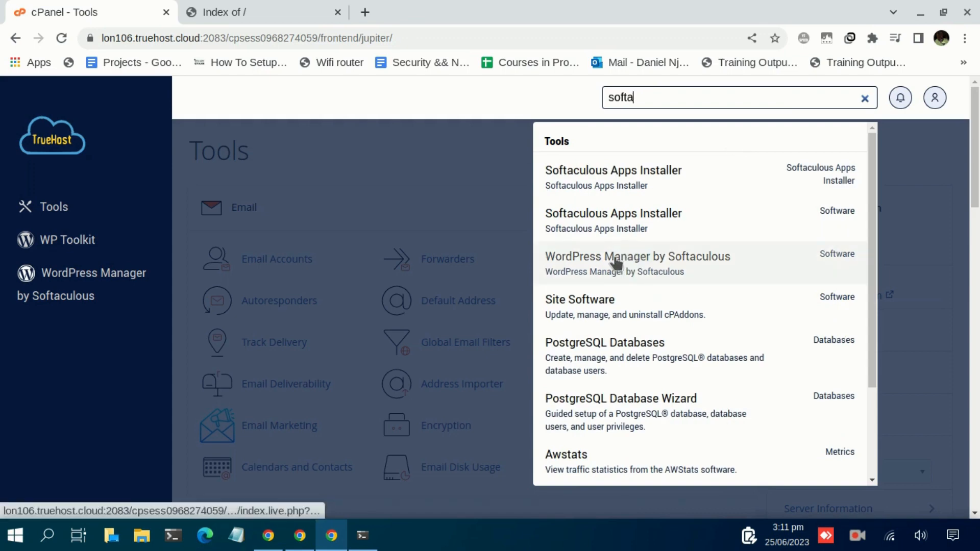
Open WordPress Manager by Softaculous from the Software tools and start a fresh WordPress installation
{"action": "middle_click", "coordinate": [407, 182]}
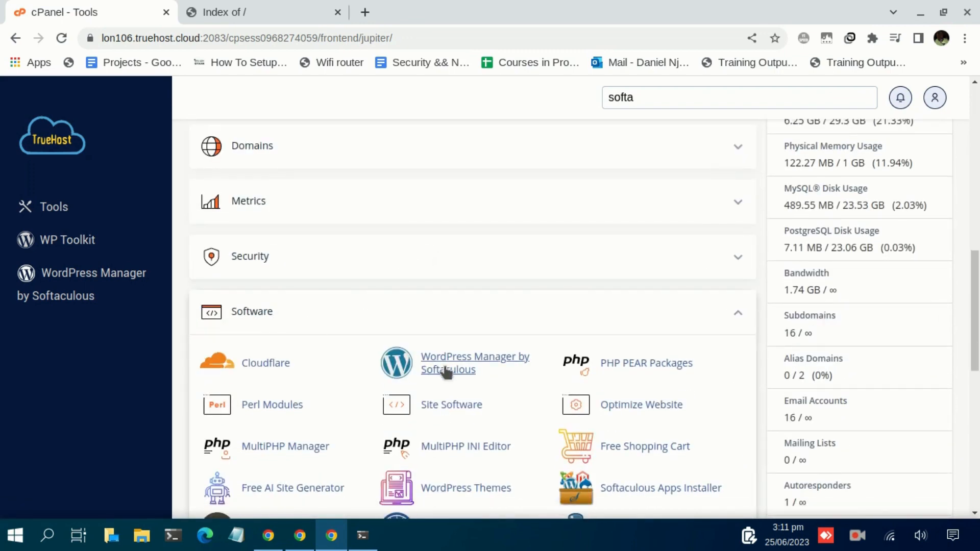
{"action": "left_click", "coordinate": [471, 364]}
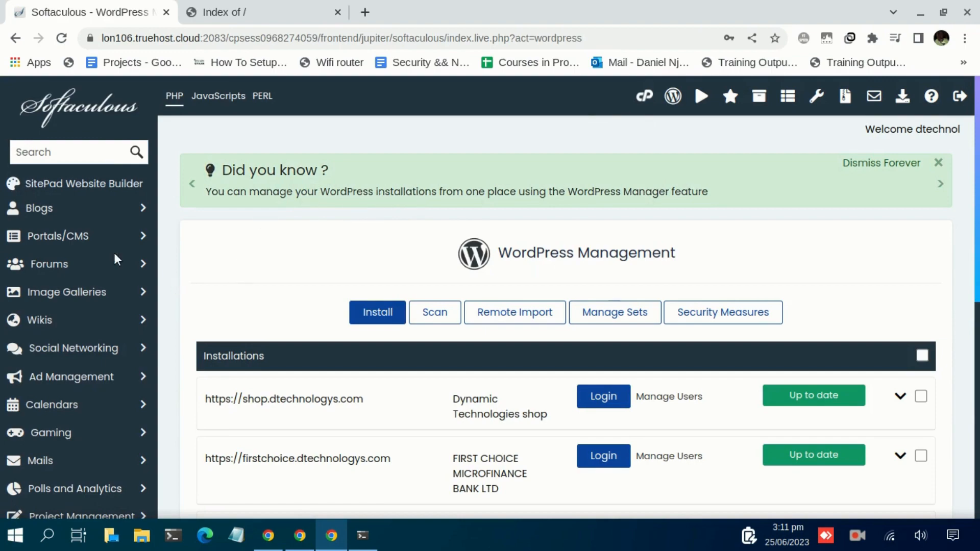
{"action": "scroll", "coordinate": [106, 274], "scroll_direction": "down", "scroll_amount": 3}
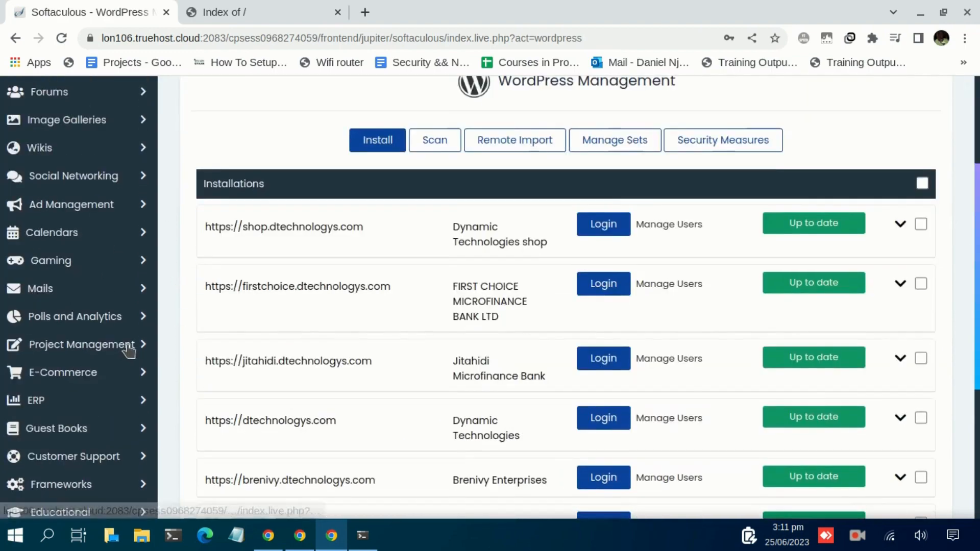
{"action": "scroll", "coordinate": [140, 343], "scroll_direction": "up", "scroll_amount": 3}
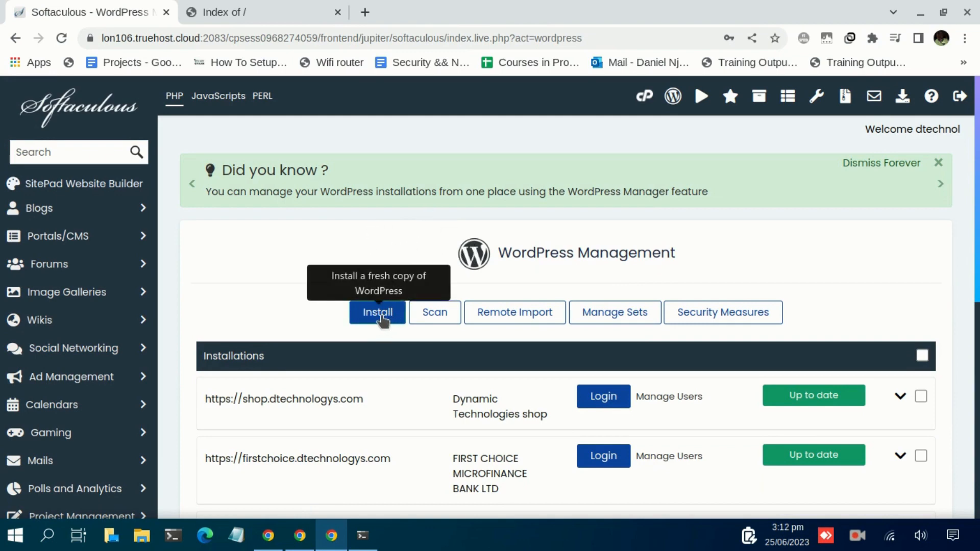
{"action": "left_click", "coordinate": [384, 321]}
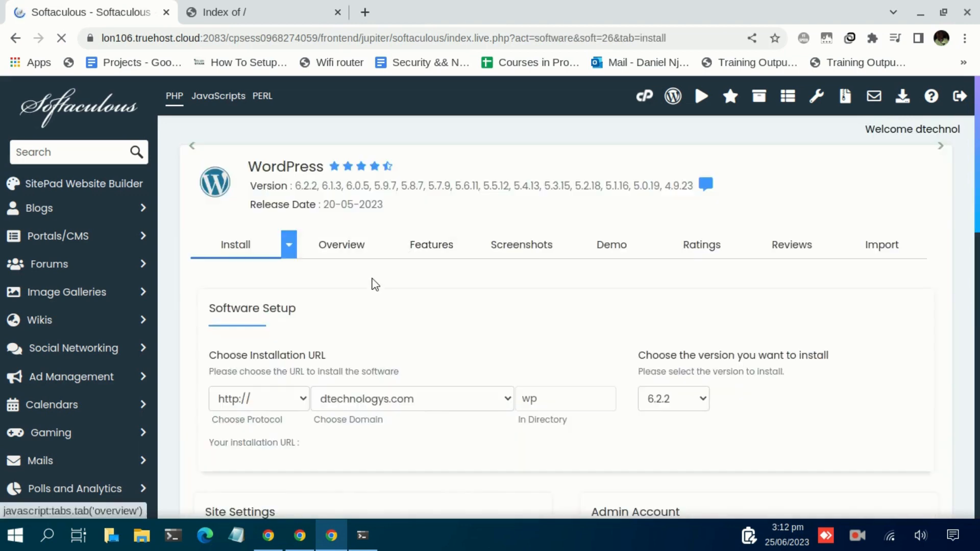
{"action": "scroll", "coordinate": [373, 285], "scroll_direction": "down", "scroll_amount": 1}
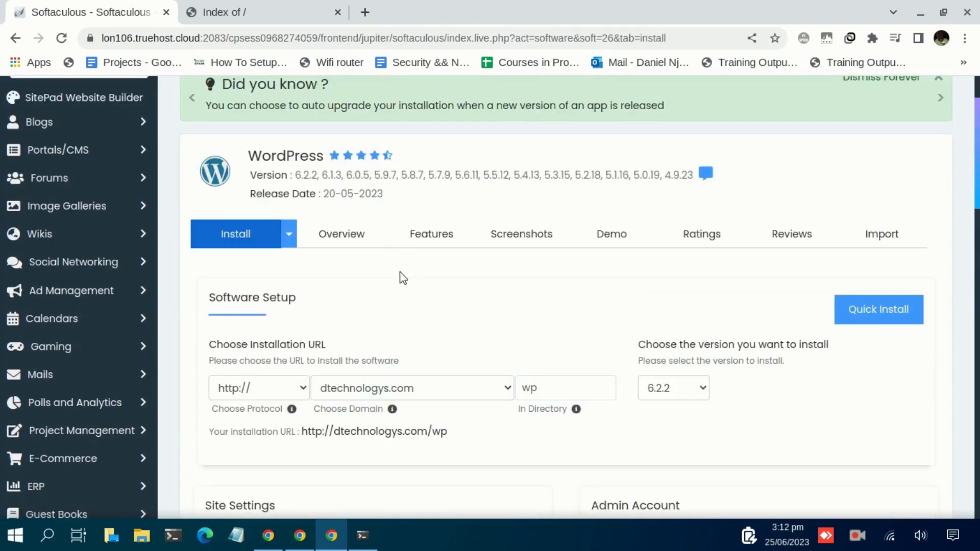
{"action": "scroll", "coordinate": [401, 275], "scroll_direction": "down", "scroll_amount": 1}
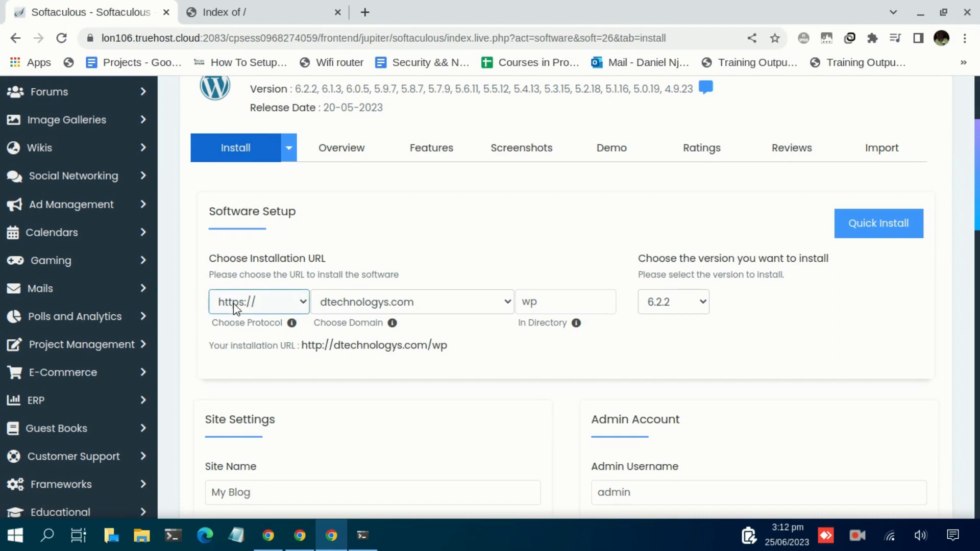
{"action": "left_click", "coordinate": [262, 307]}
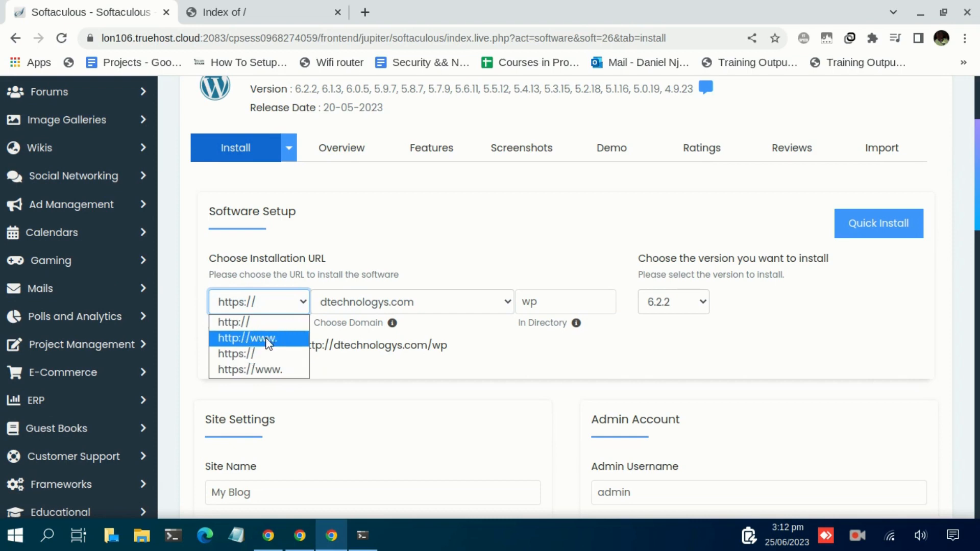
{"action": "left_click", "coordinate": [272, 353]}
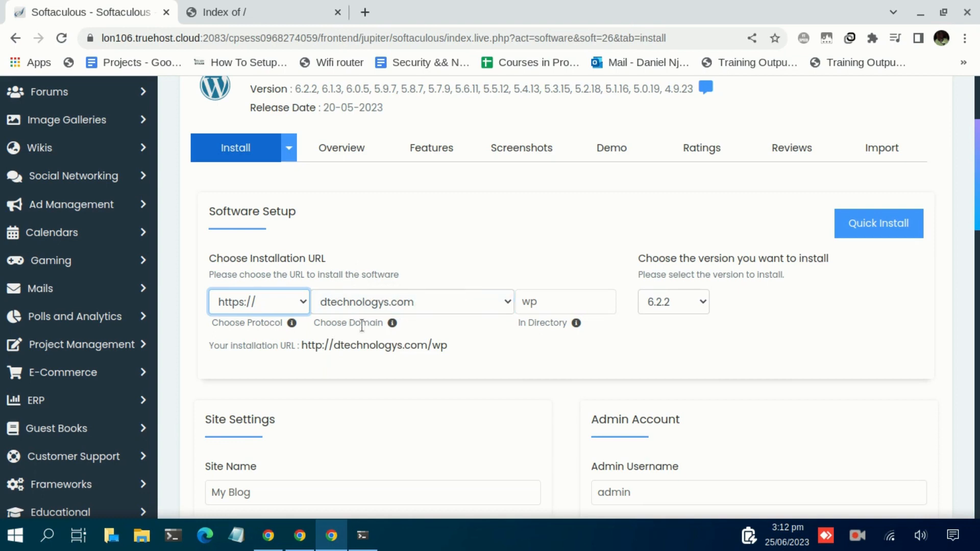
{"action": "left_click", "coordinate": [422, 306]}
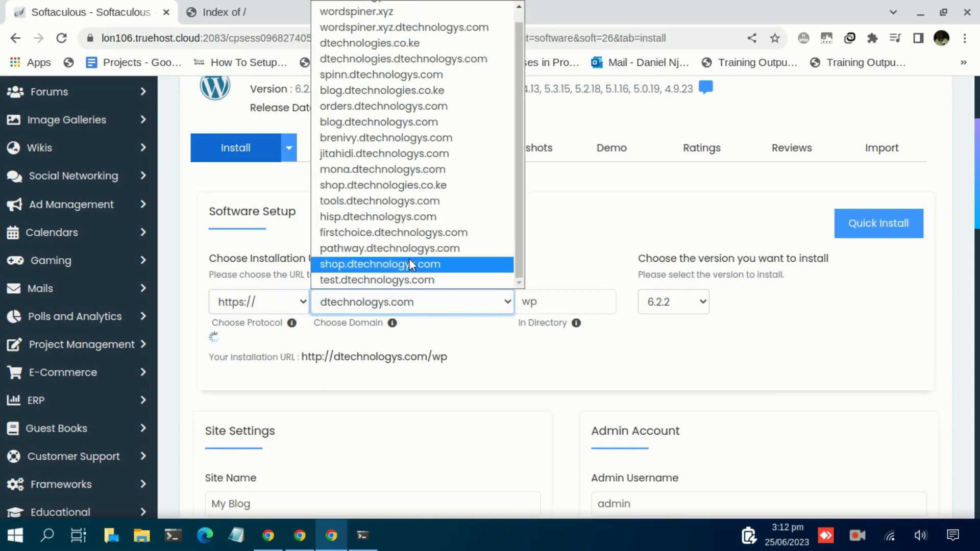
{"action": "left_click", "coordinate": [409, 279]}
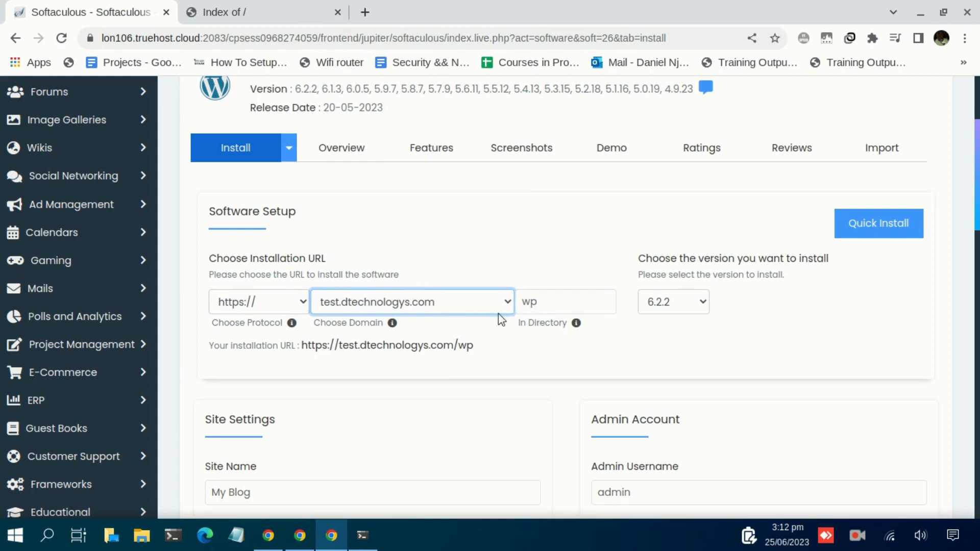
Draft the test.dtechnologys.com/wp address in the site's browser tab for comparison and clear the wp installation directory
{"action": "left_click", "coordinate": [534, 301]}
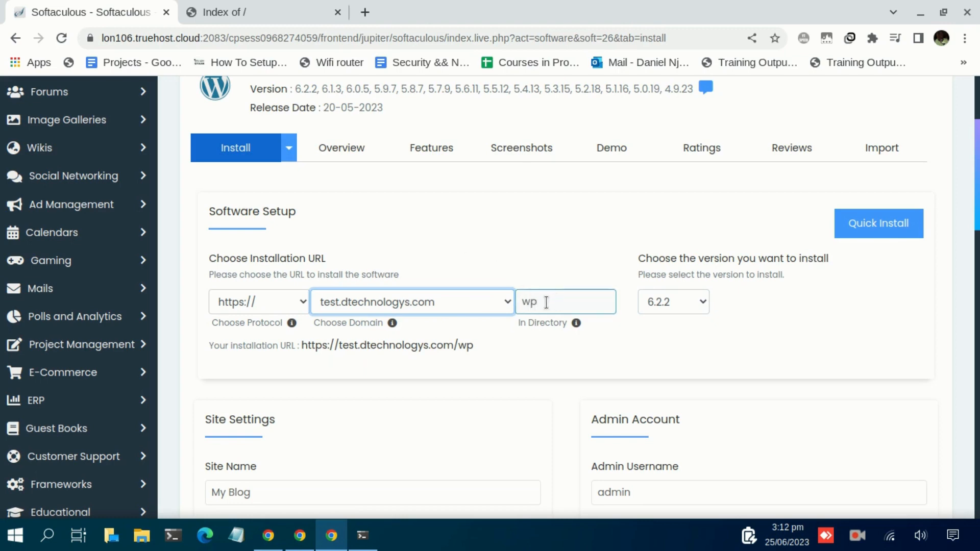
{"action": "left_click_drag", "start_coordinate": [547, 301], "coordinate": [520, 301]}
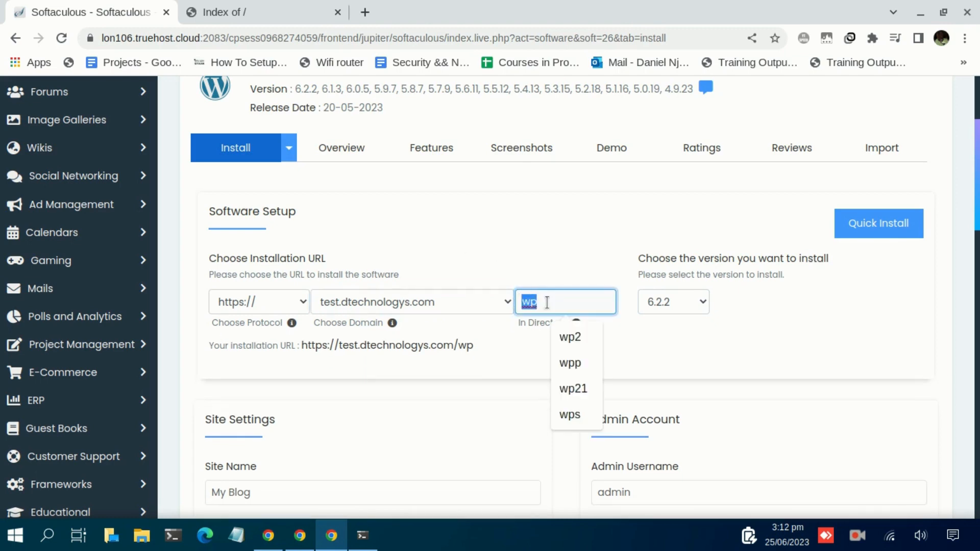
{"action": "left_click", "coordinate": [215, 15]}
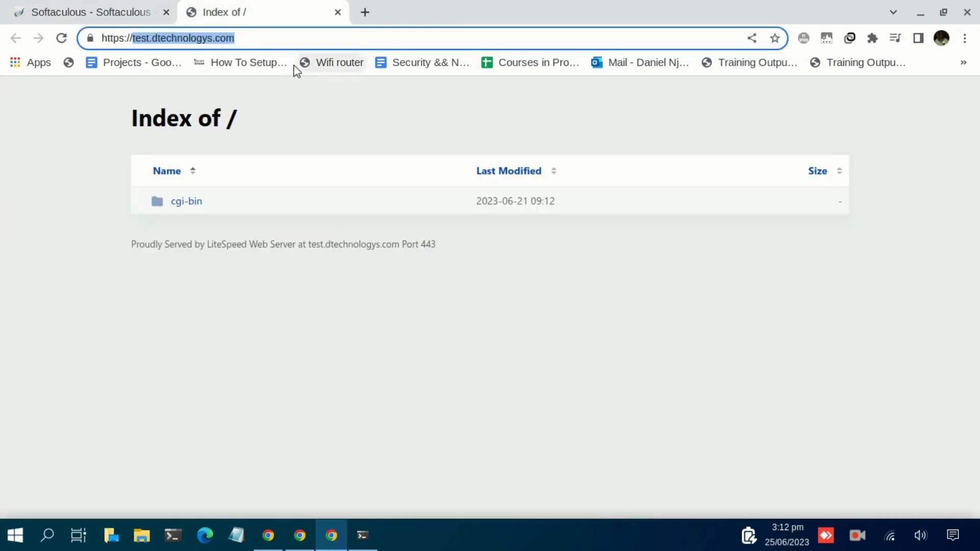
{"action": "left_click", "coordinate": [285, 43]}
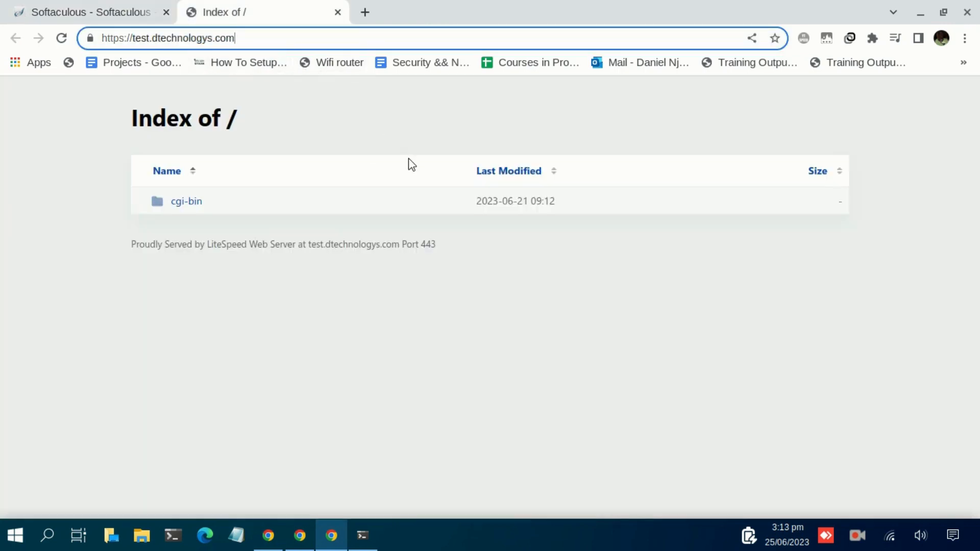
{"action": "type", "text": "/wp"}
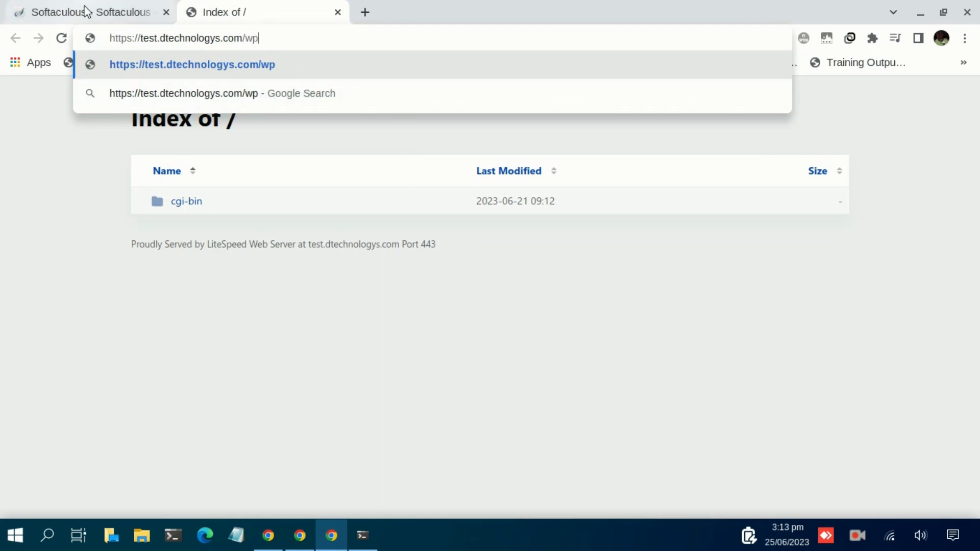
{"action": "left_click", "coordinate": [105, 17]}
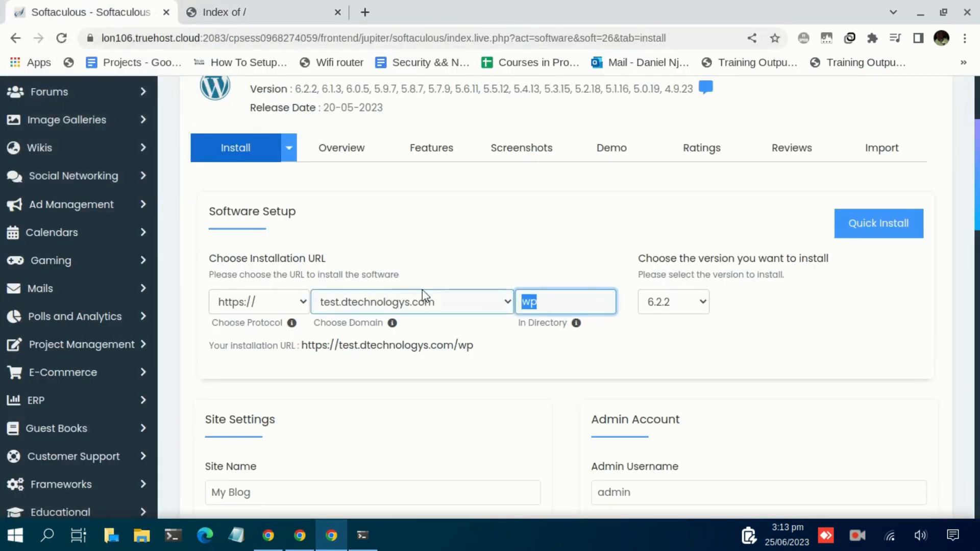
{"action": "key", "text": "BackSpace"}
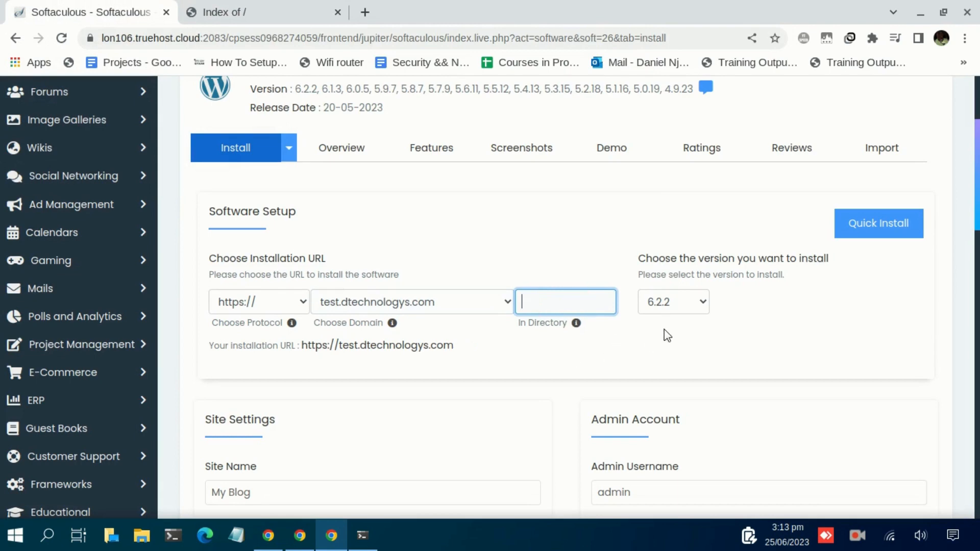
Review the available WordPress versions, keeping 6.2.2, and go on to the site settings and admin account fields
{"action": "left_click", "coordinate": [682, 303]}
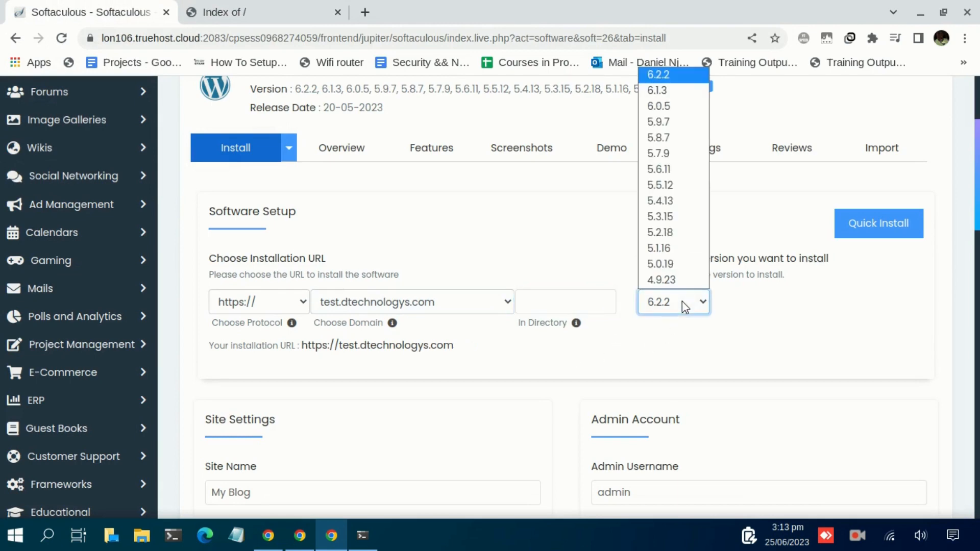
{"action": "left_click", "coordinate": [682, 302]}
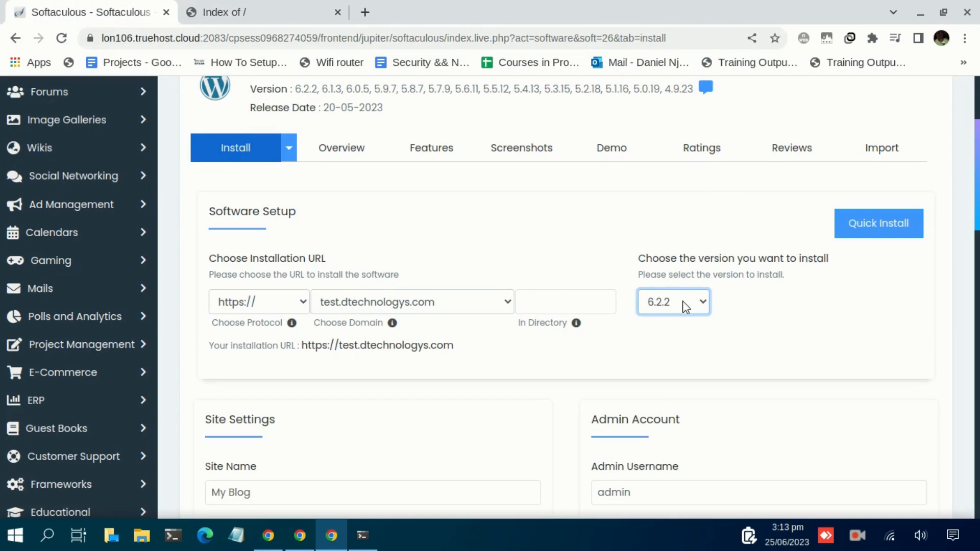
{"action": "left_click", "coordinate": [685, 305]}
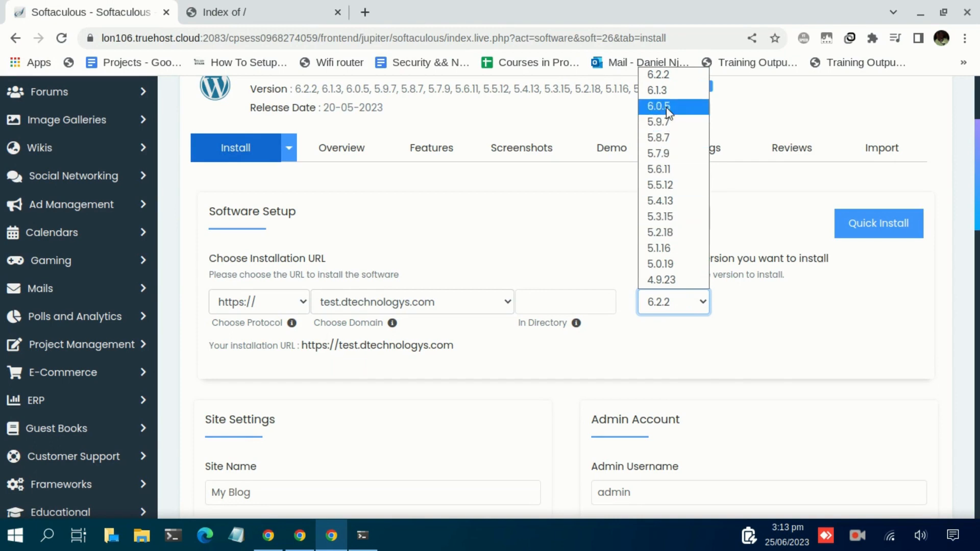
{"action": "left_click", "coordinate": [686, 316]}
{"action": "scroll", "coordinate": [655, 332], "scroll_direction": "down", "scroll_amount": 3}
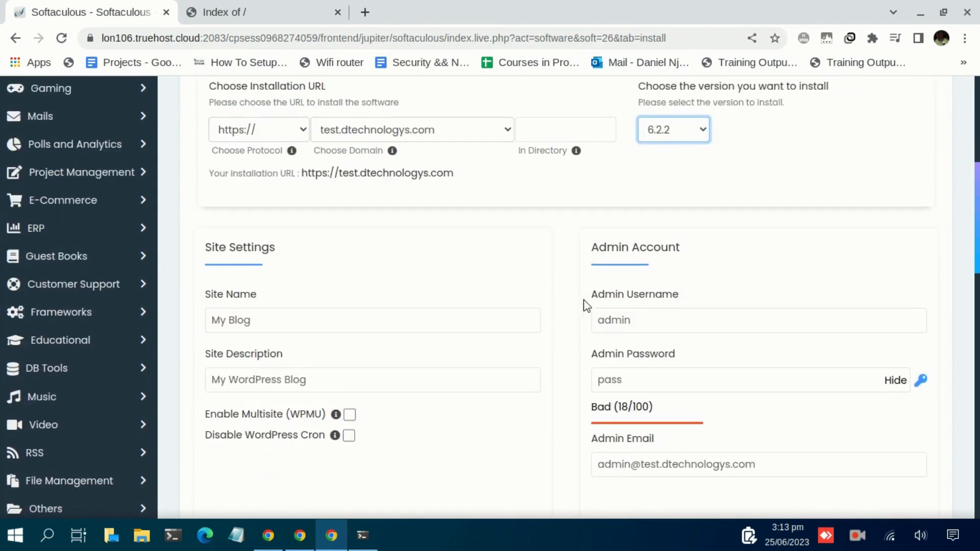
{"action": "scroll", "coordinate": [696, 308], "scroll_direction": "down", "scroll_amount": 2}
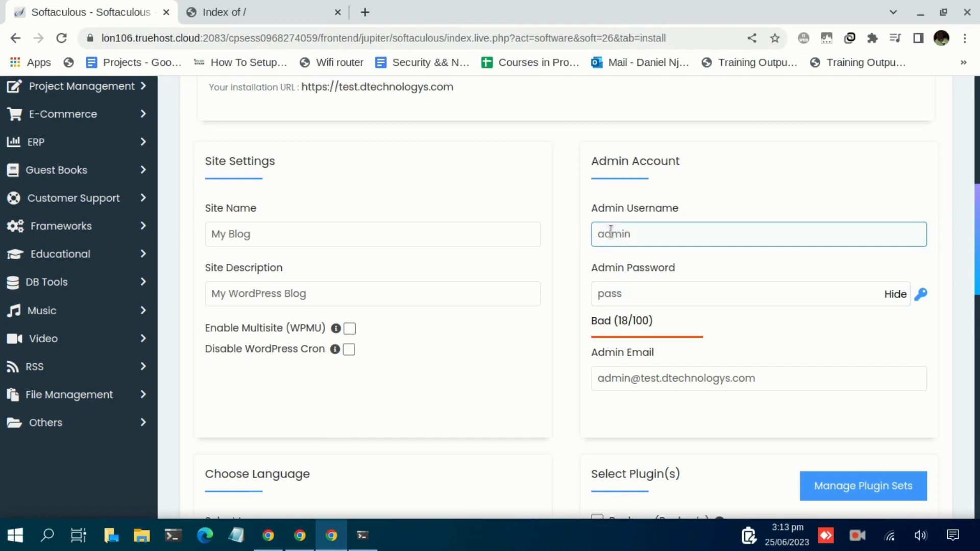
Mask the admin password and replace it with a strong new account password, keeping the admin username
{"action": "left_click_drag", "start_coordinate": [596, 236], "coordinate": [650, 236]}
{"action": "left_click_drag", "start_coordinate": [648, 303], "coordinate": [595, 291]}
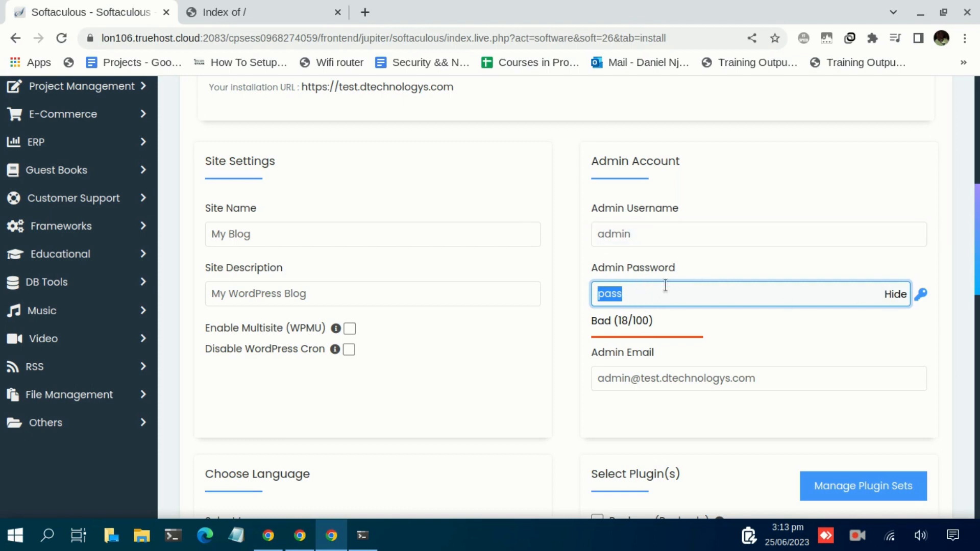
{"action": "left_click", "coordinate": [886, 295]}
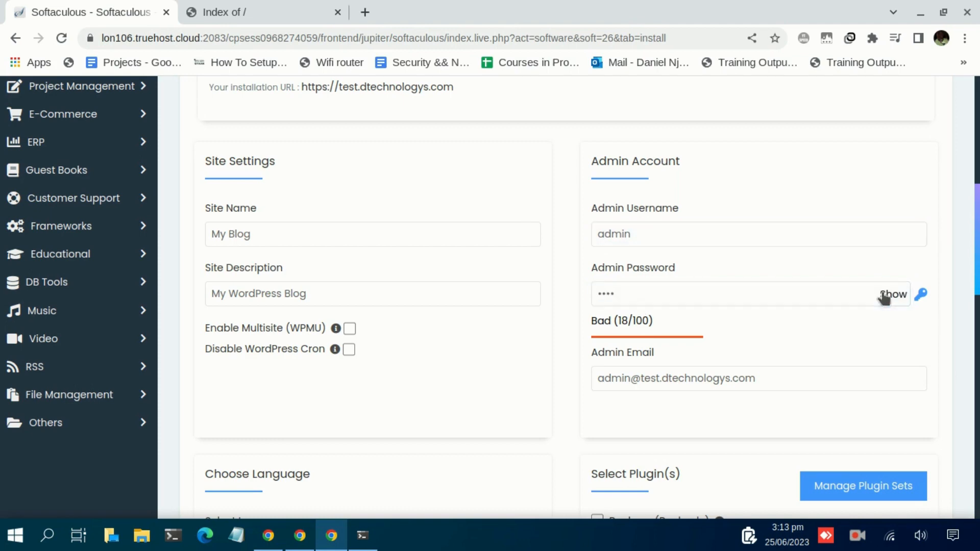
{"action": "left_click", "coordinate": [720, 299]}
{"action": "key", "text": "BackSpace"}
{"action": "key", "text": "BackSpace"}
{"action": "key", "text": "BackSpace"}
{"action": "key", "text": "BackSpace"}
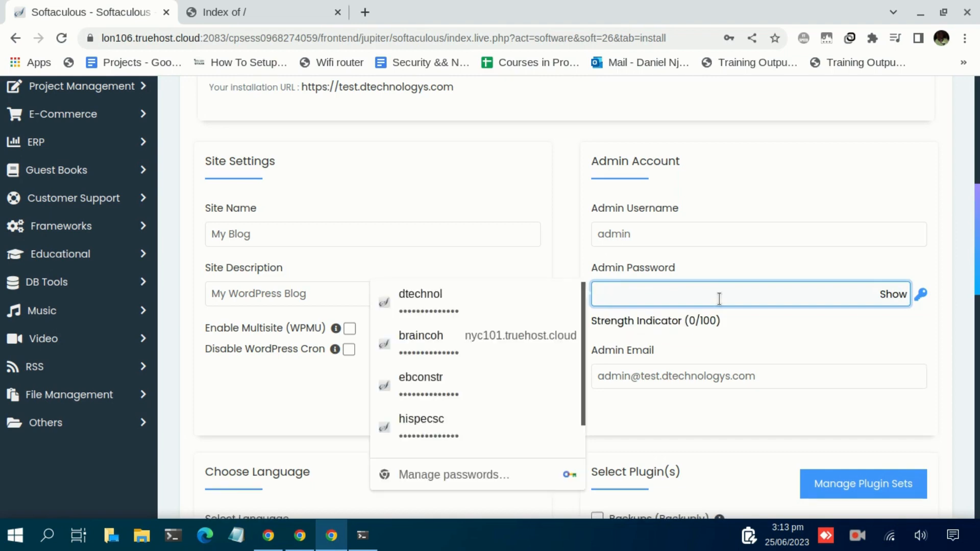
{"action": "type", "text": "•••••••"}
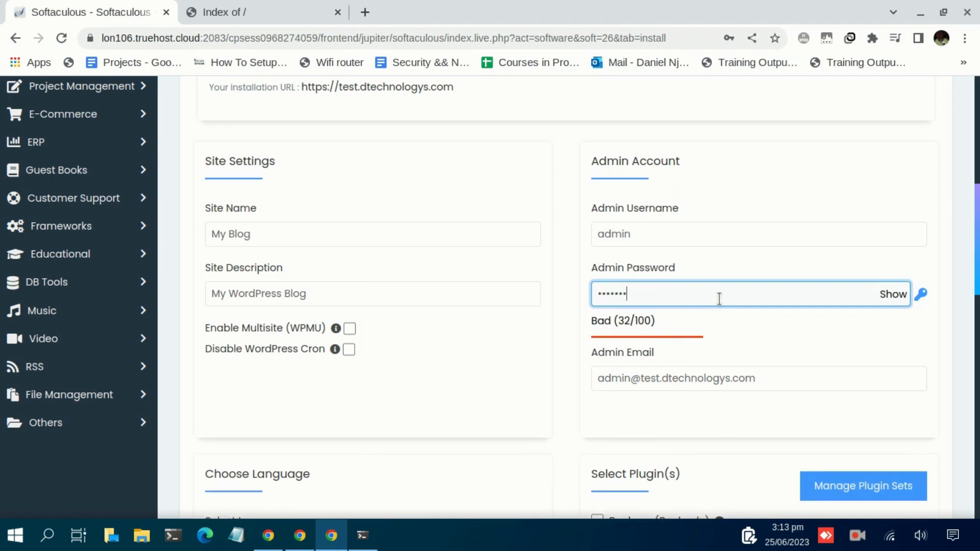
{"action": "type", "text": "•••••"}
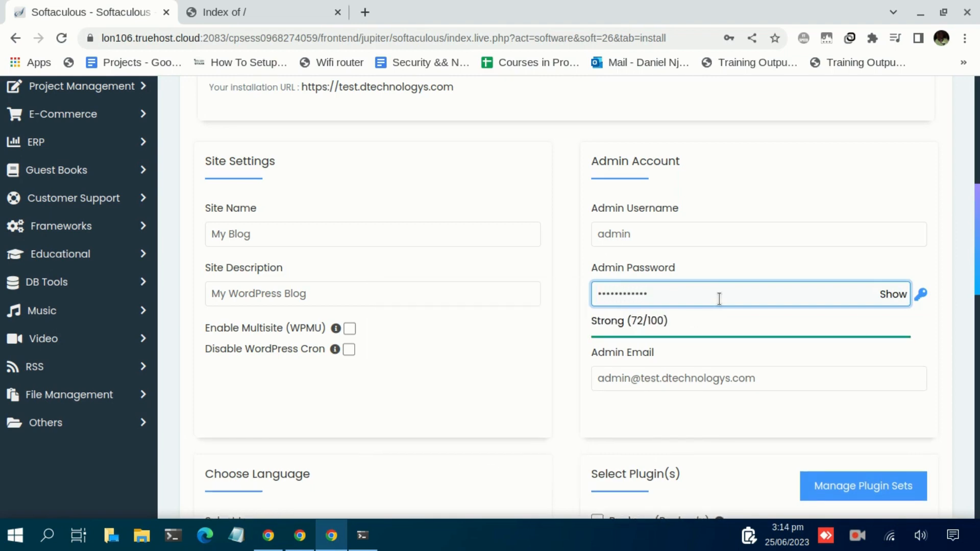
Review the admin email, language, plugin, advanced and theme options of the installation form
{"action": "left_click", "coordinate": [651, 381]}
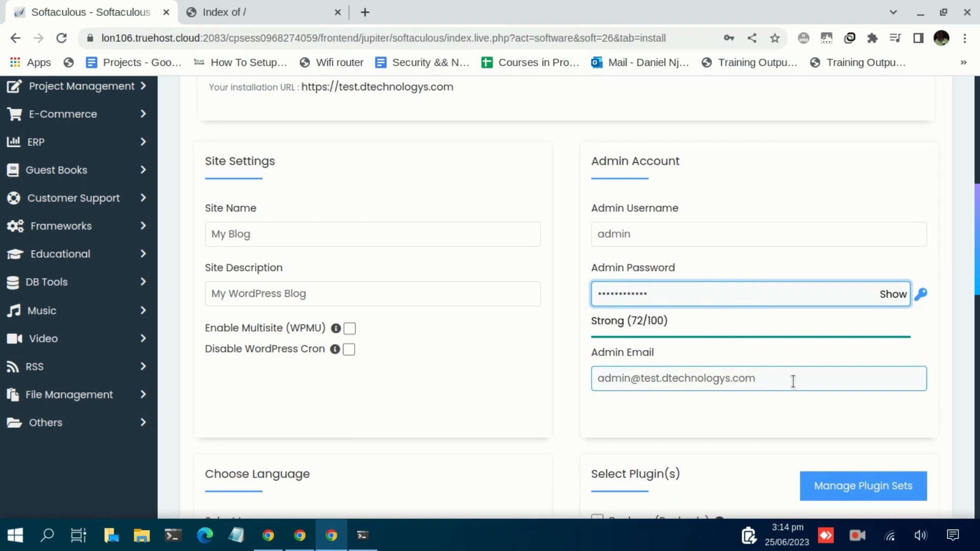
{"action": "left_click_drag", "start_coordinate": [793, 381], "coordinate": [553, 375]}
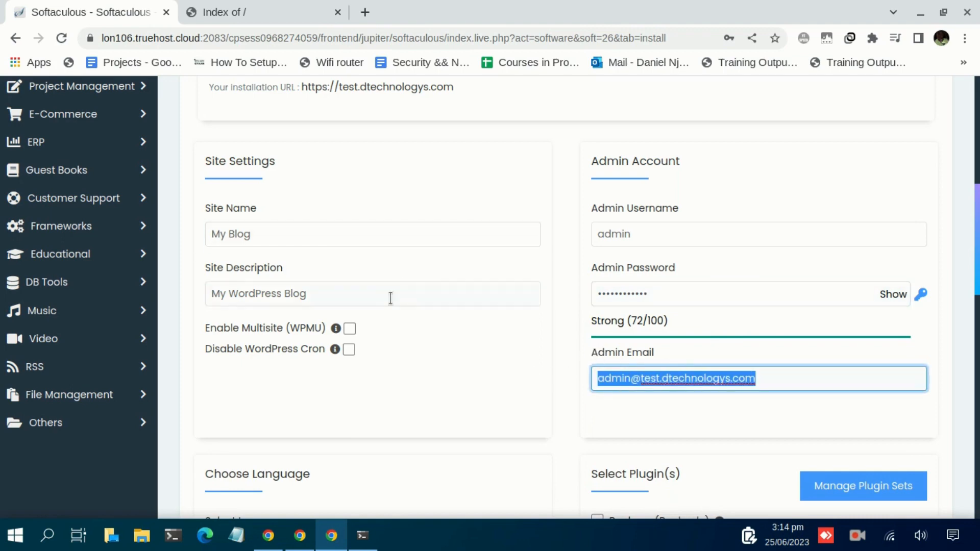
{"action": "scroll", "coordinate": [380, 316], "scroll_direction": "down", "scroll_amount": 1}
{"action": "scroll", "coordinate": [373, 339], "scroll_direction": "down", "scroll_amount": 1}
{"action": "scroll", "coordinate": [464, 330], "scroll_direction": "down", "scroll_amount": 2}
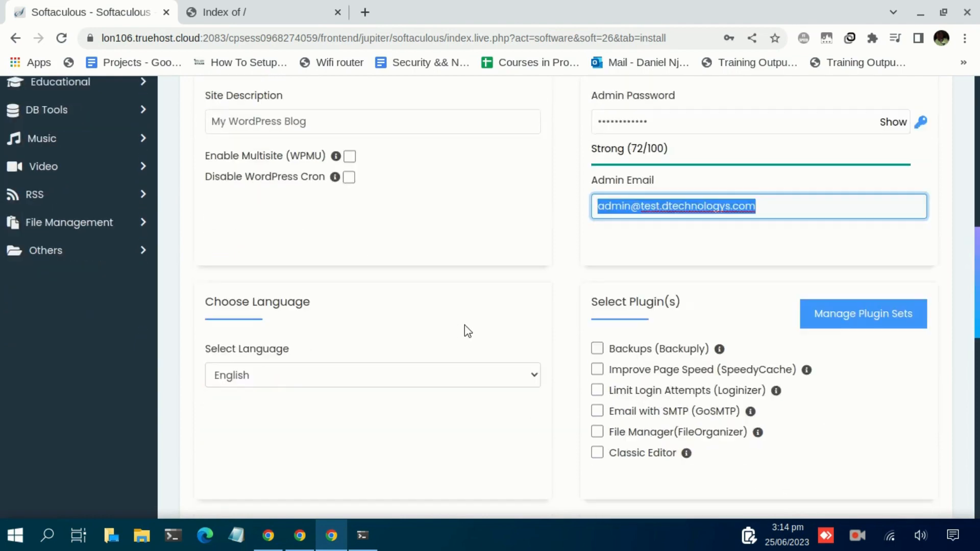
{"action": "scroll", "coordinate": [465, 319], "scroll_direction": "up", "scroll_amount": 4}
{"action": "scroll", "coordinate": [460, 342], "scroll_direction": "down", "scroll_amount": 2}
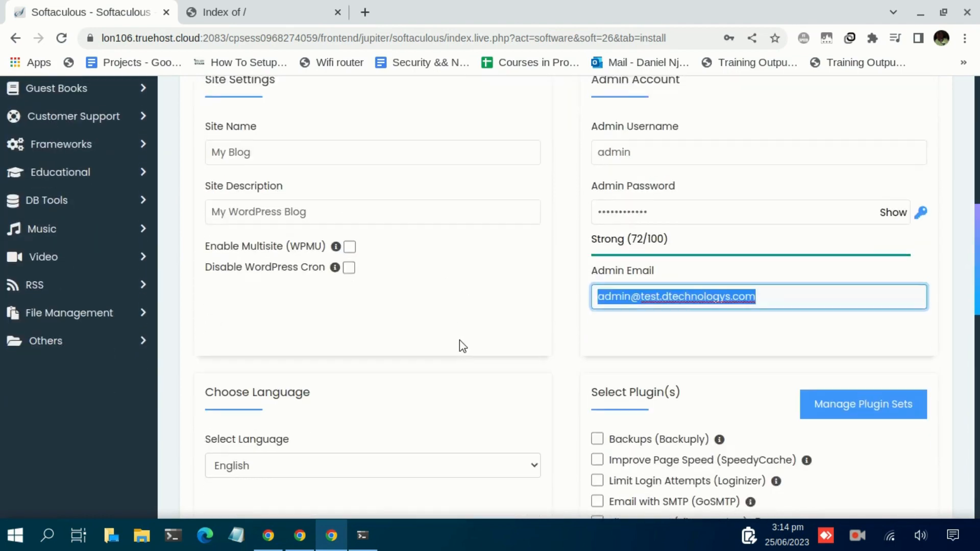
{"action": "scroll", "coordinate": [439, 301], "scroll_direction": "down", "scroll_amount": 4}
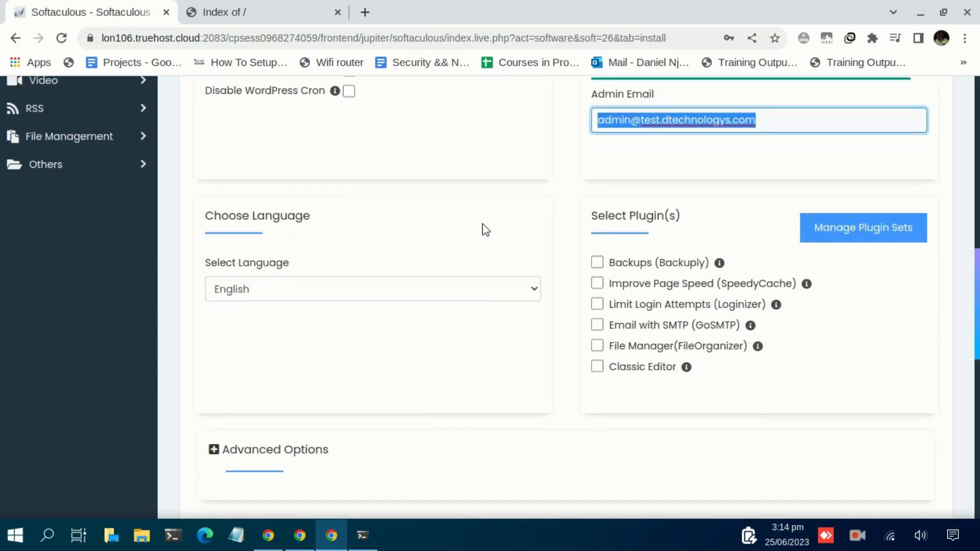
{"action": "scroll", "coordinate": [484, 228], "scroll_direction": "down", "scroll_amount": 2}
{"action": "scroll", "coordinate": [483, 233], "scroll_direction": "down", "scroll_amount": 9}
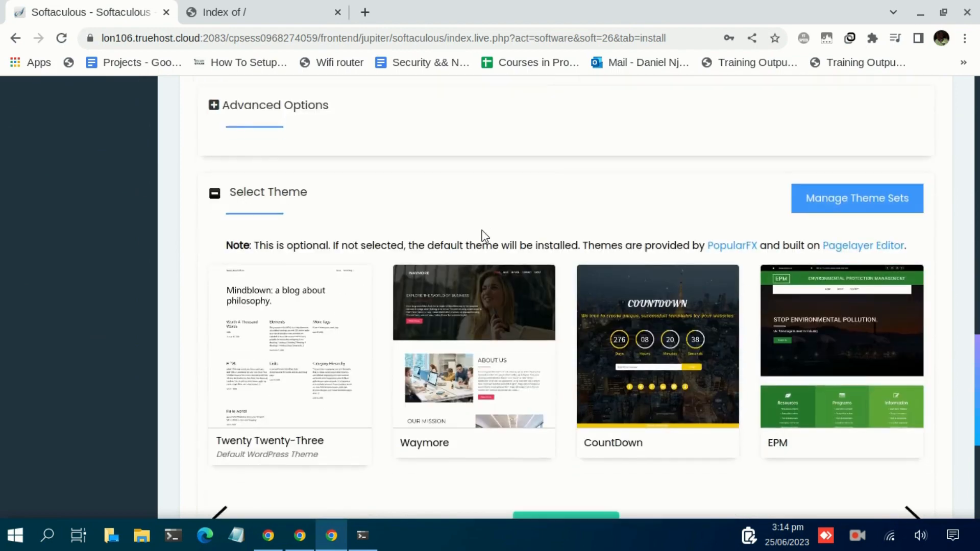
{"action": "scroll", "coordinate": [482, 240], "scroll_direction": "down", "scroll_amount": 3}
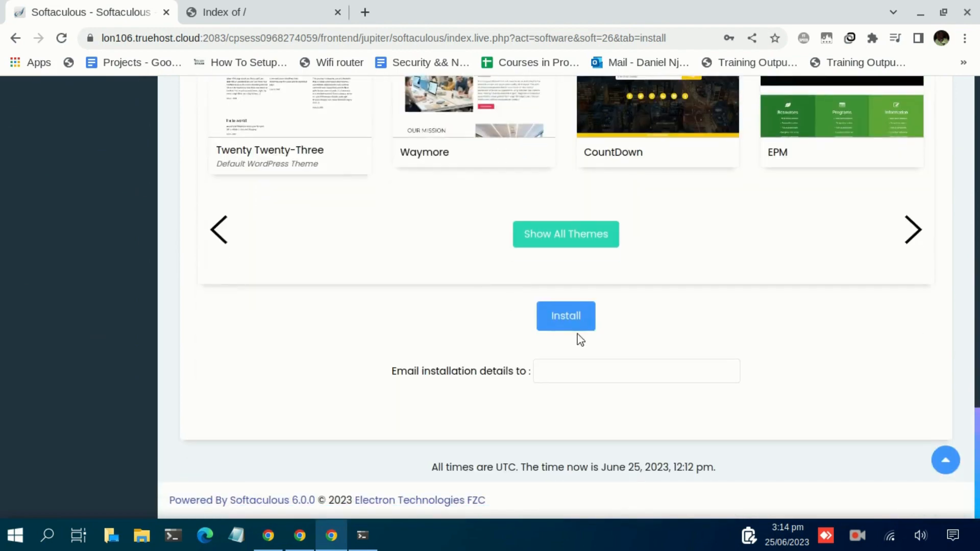
Start the WordPress installation and decline saving the admin password in the browser
{"action": "left_click", "coordinate": [577, 319]}
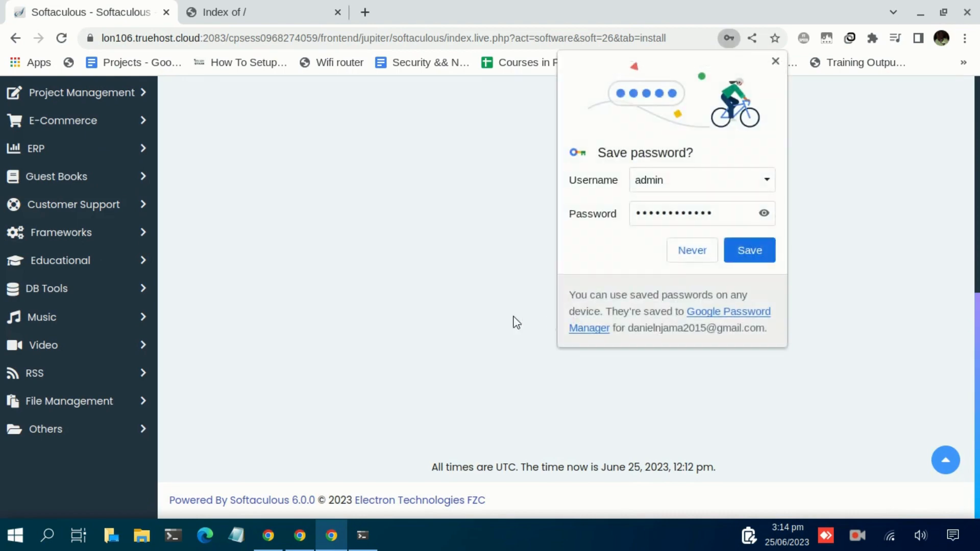
{"action": "left_click", "coordinate": [688, 258]}
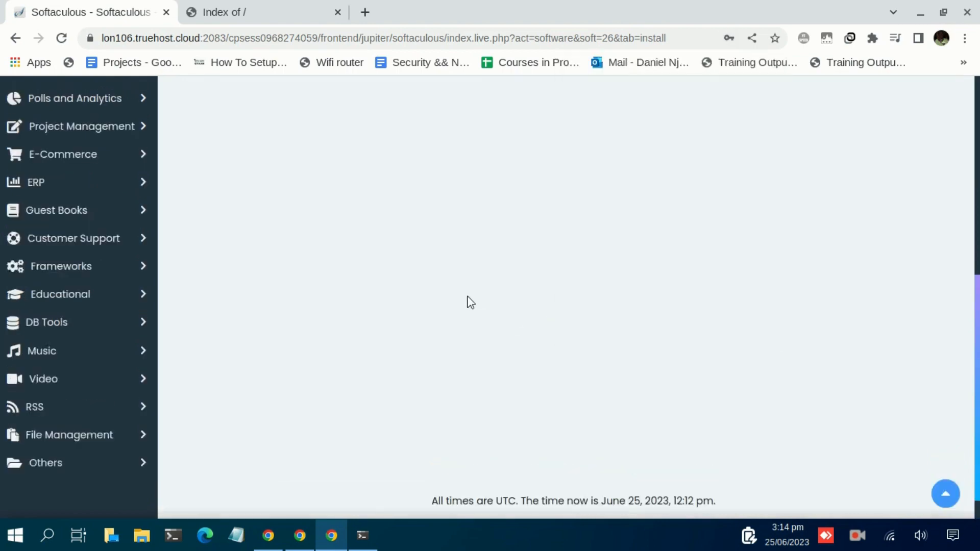
{"action": "scroll", "coordinate": [470, 303], "scroll_direction": "up", "scroll_amount": 3}
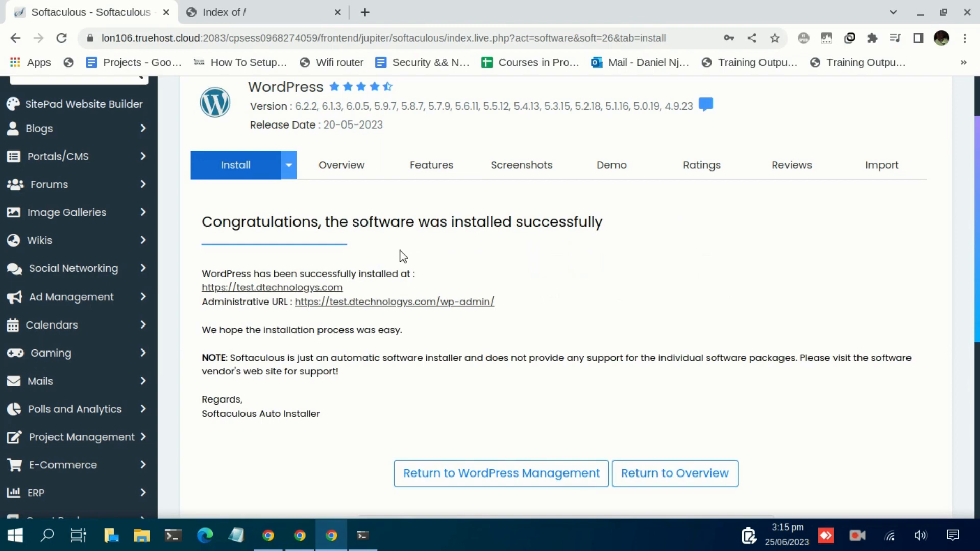
Load test.dtechnologys.com without the wp path in the site's browser tab and look over the homepage
{"action": "left_click", "coordinate": [238, 15]}
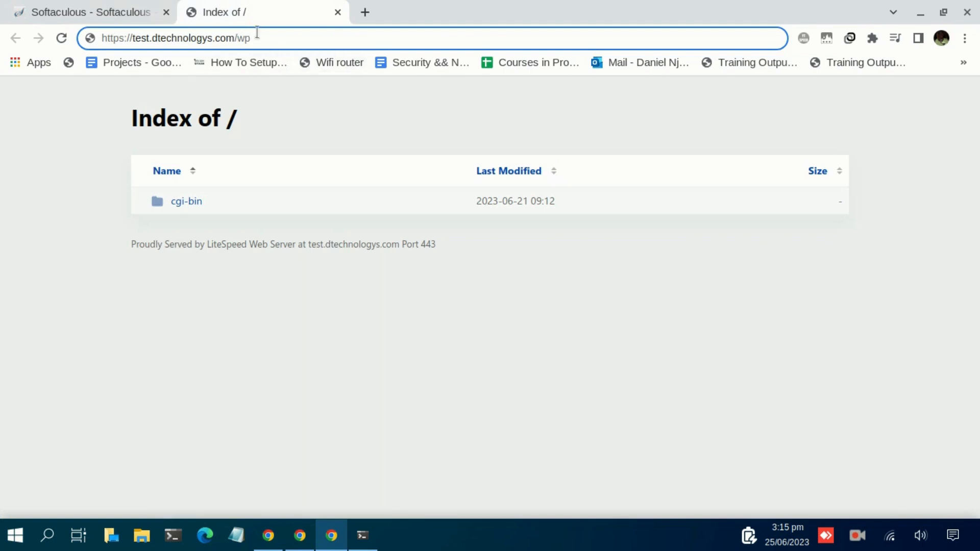
{"action": "key", "text": "BackSpace"}
{"action": "key", "text": "BackSpace"}
{"action": "key", "text": "Return"}
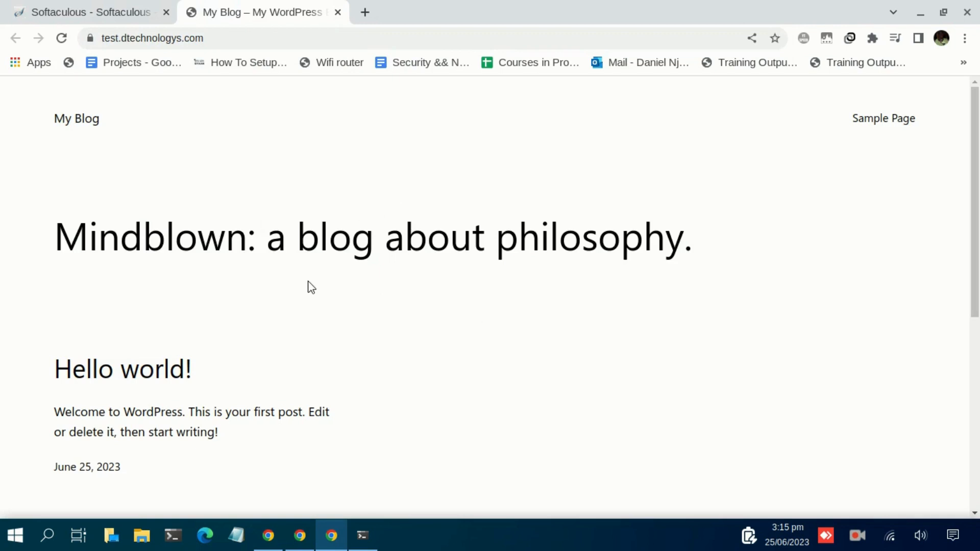
{"action": "scroll", "coordinate": [391, 245], "scroll_direction": "down", "scroll_amount": 7}
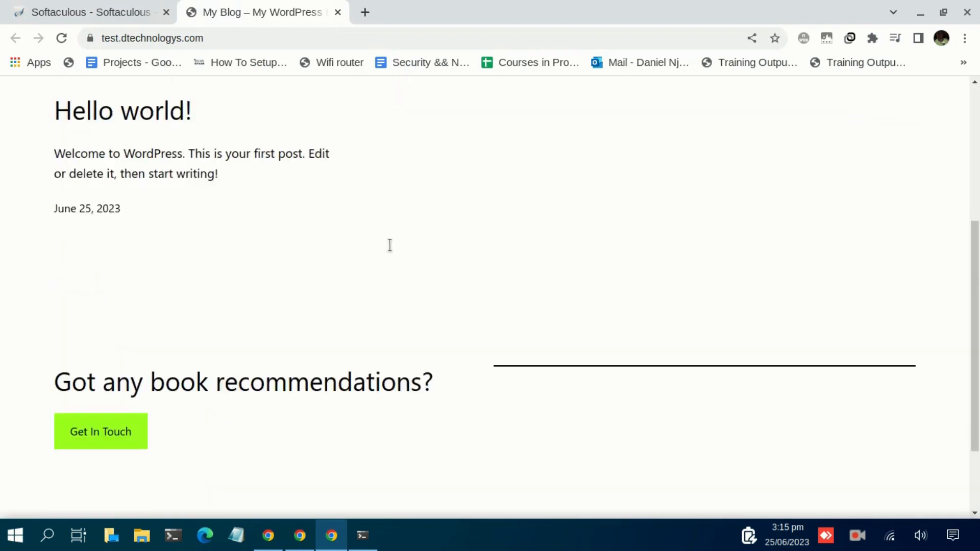
Compare the addresses on the Softaculous installation page with the live blog, ending on the blog
{"action": "left_click", "coordinate": [125, 11]}
{"action": "left_click", "coordinate": [267, 12]}
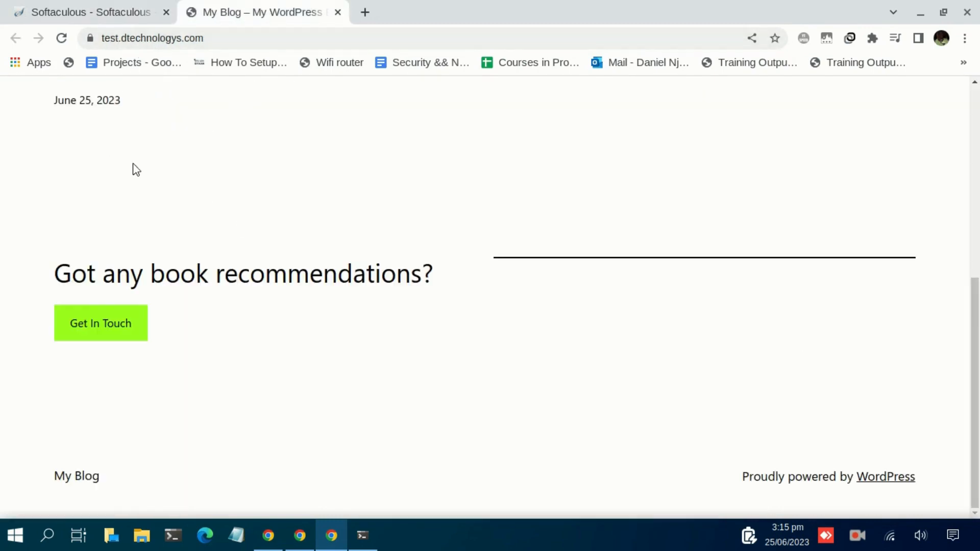
{"action": "left_click", "coordinate": [143, 10]}
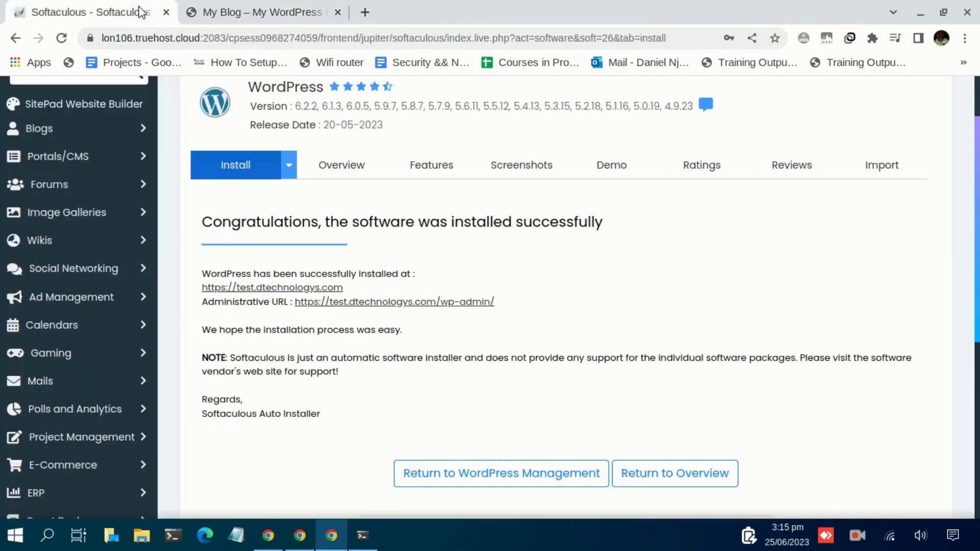
{"action": "left_click", "coordinate": [228, 11]}
{"action": "left_click", "coordinate": [127, 14]}
{"action": "left_click", "coordinate": [208, 14]}
{"action": "left_click", "coordinate": [94, 2]}
{"action": "left_click", "coordinate": [302, 15]}
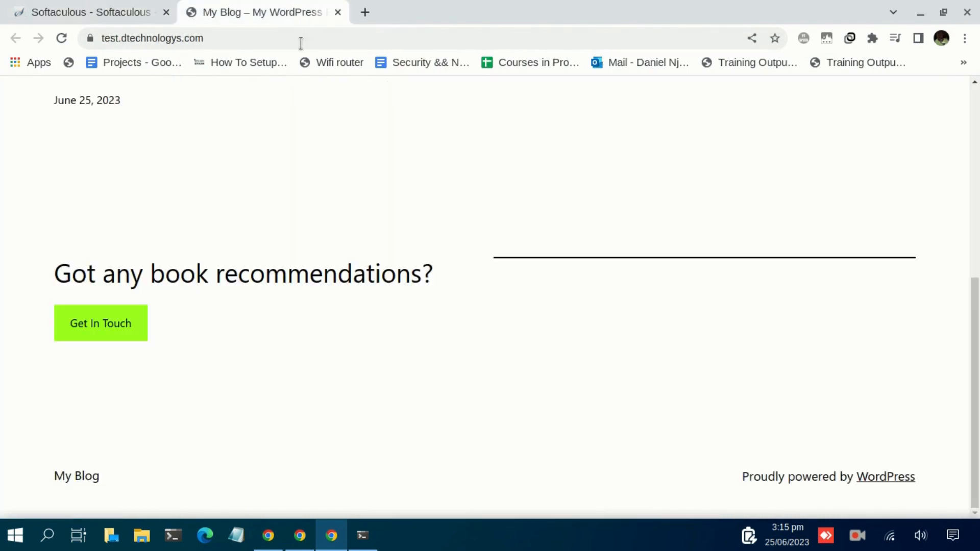
{"action": "left_click", "coordinate": [290, 32]}
{"action": "left_click", "coordinate": [384, 42]}
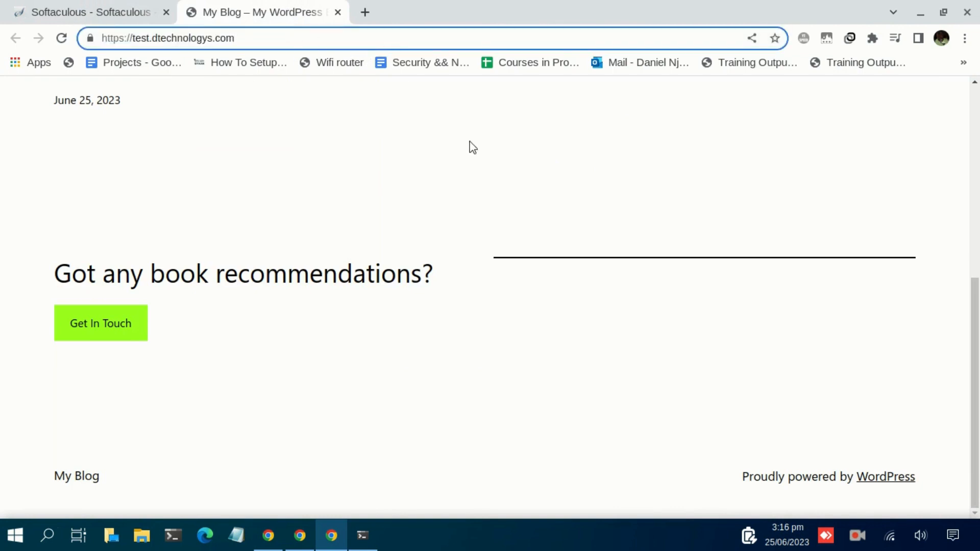
{"action": "type", "text": "/"}
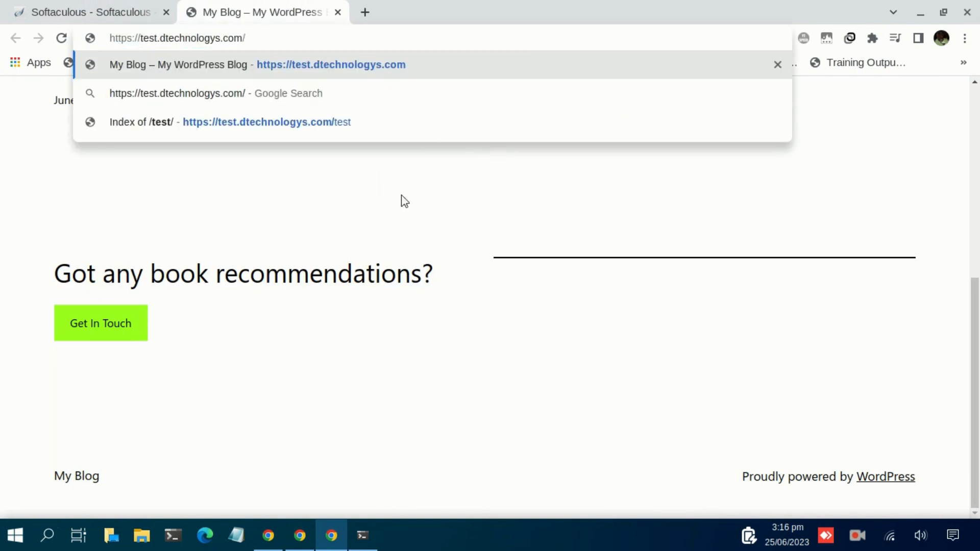
{"action": "left_click", "coordinate": [204, 226]}
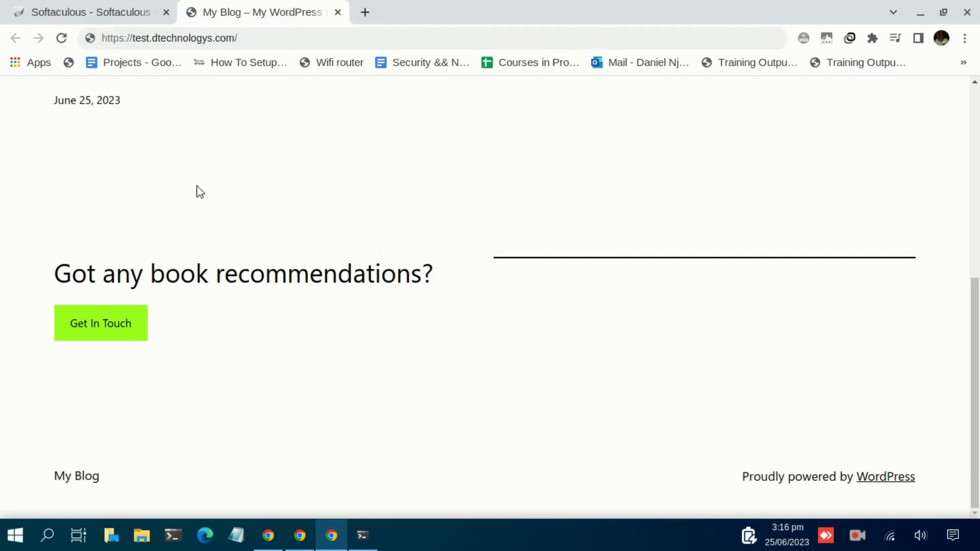
{"action": "left_click", "coordinate": [260, 35]}
{"action": "left_click", "coordinate": [273, 35]}
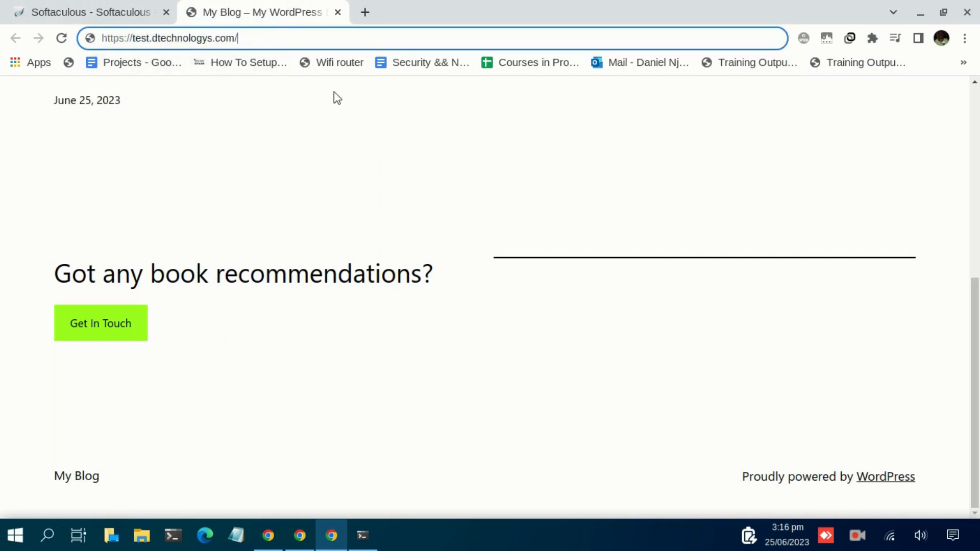
{"action": "type", "text": "wp-admin"}
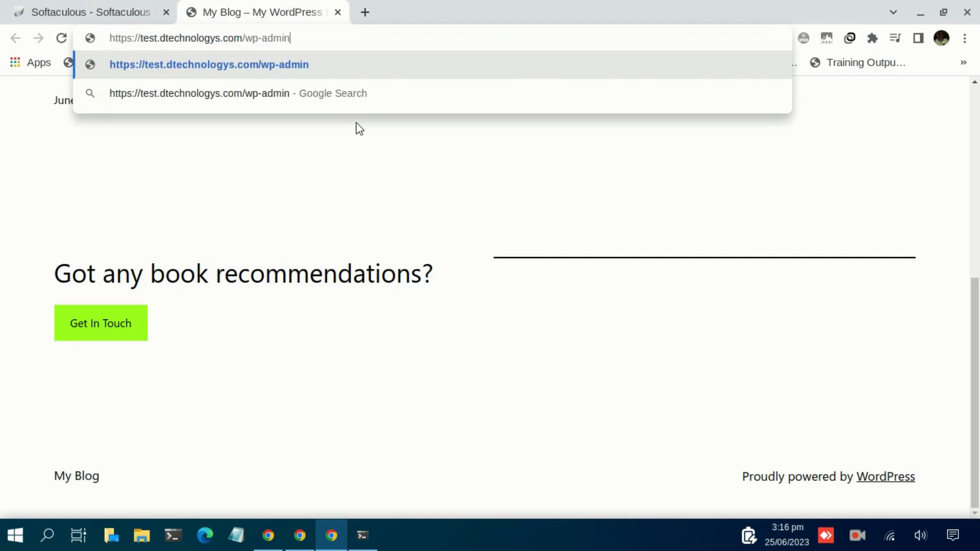
{"action": "key", "text": "Return"}
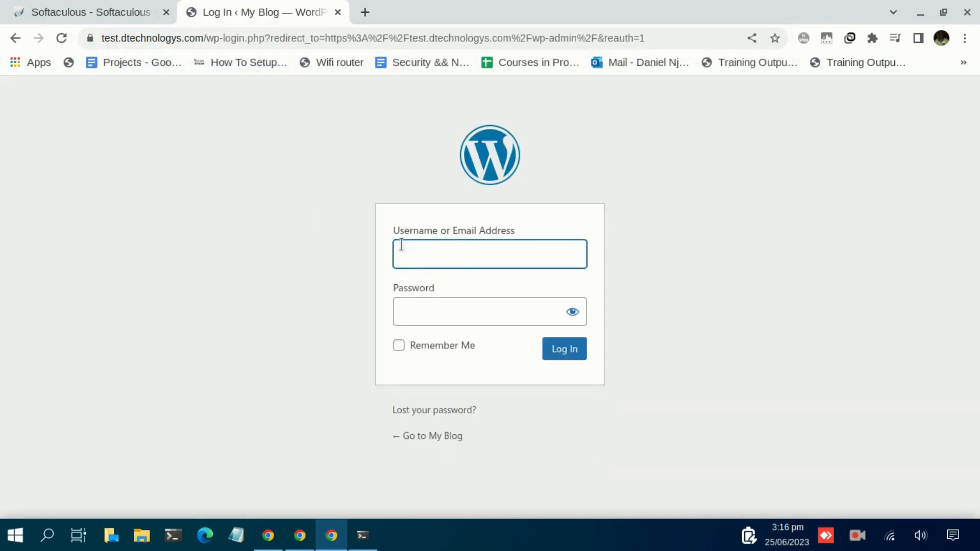
Log in to WordPress as admin with the account password and decline saving it in the browser
{"action": "type", "text": "ad"}
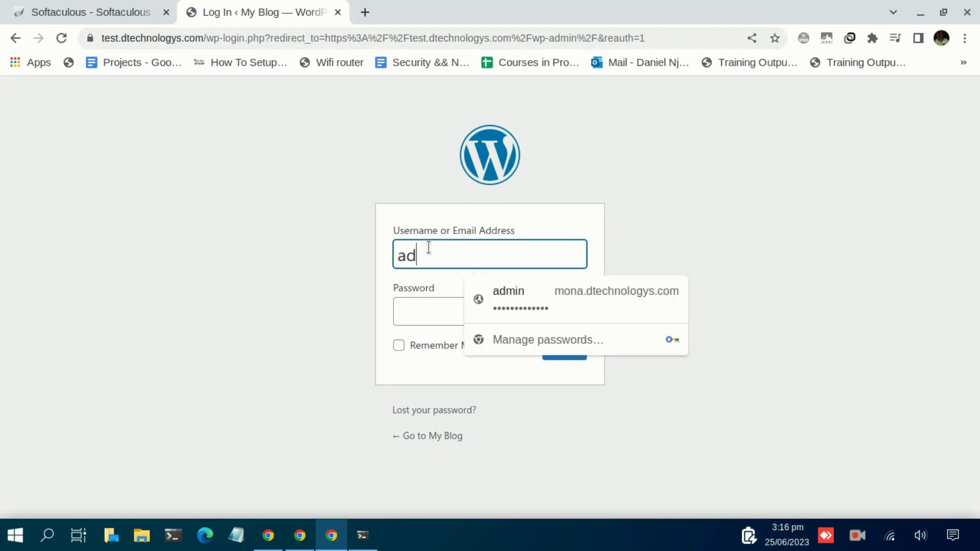
{"action": "type", "text": "min"}
{"action": "key", "text": "Tab"}
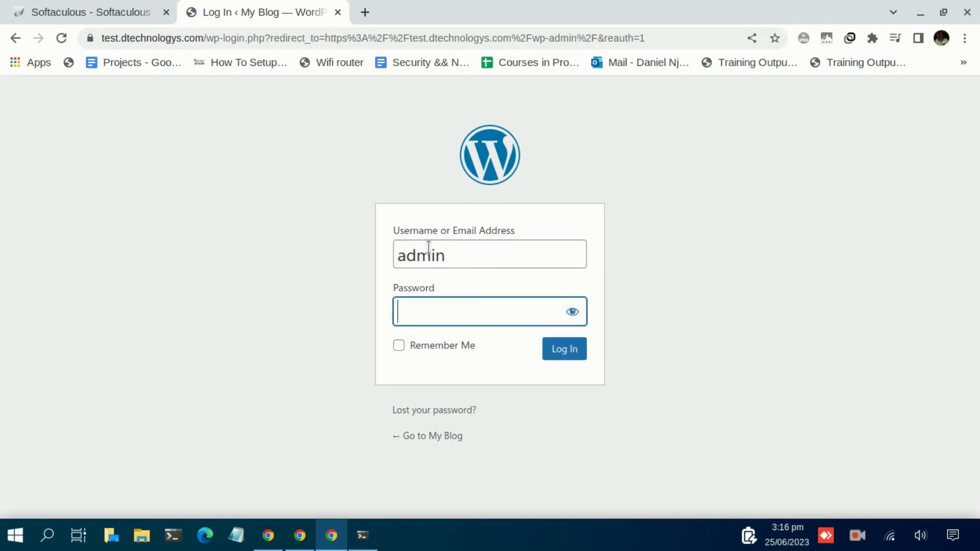
{"action": "type", "text": "••"}
{"action": "left_click", "coordinate": [558, 347]}
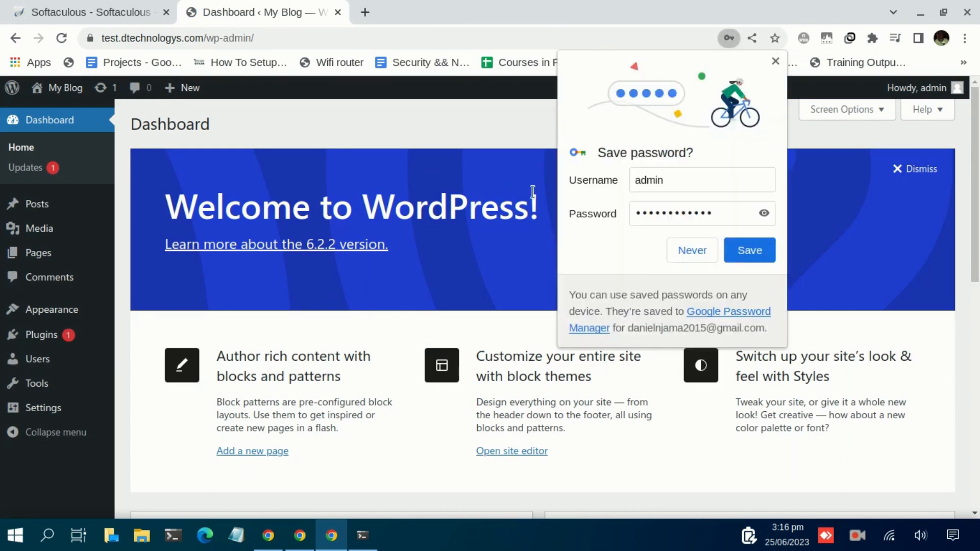
{"action": "left_click", "coordinate": [681, 253]}
Return to Softaculous and open WordPress Management to find test.dtechnologys.com among the installations
{"action": "left_click", "coordinate": [92, 10]}
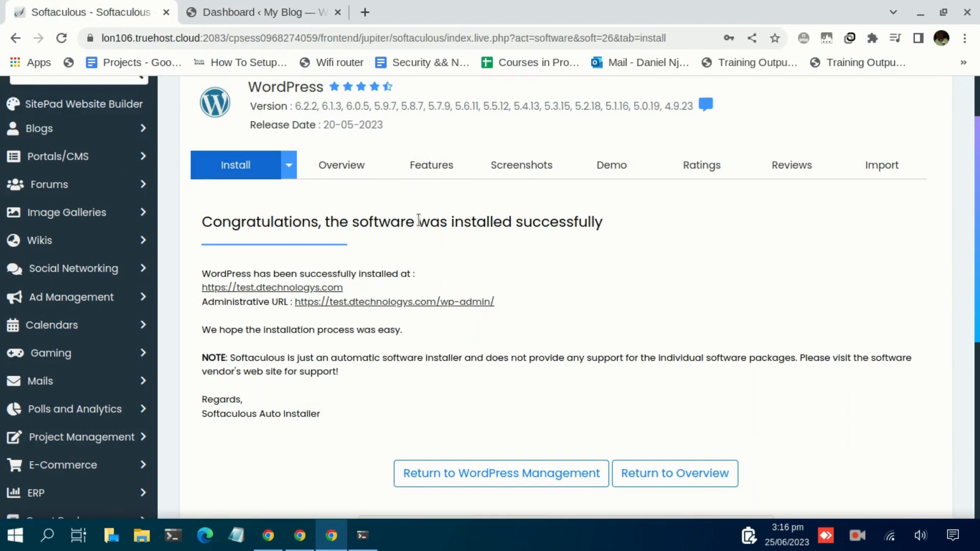
{"action": "scroll", "coordinate": [665, 341], "scroll_direction": "up", "scroll_amount": 2}
{"action": "scroll", "coordinate": [665, 342], "scroll_direction": "down", "scroll_amount": 8}
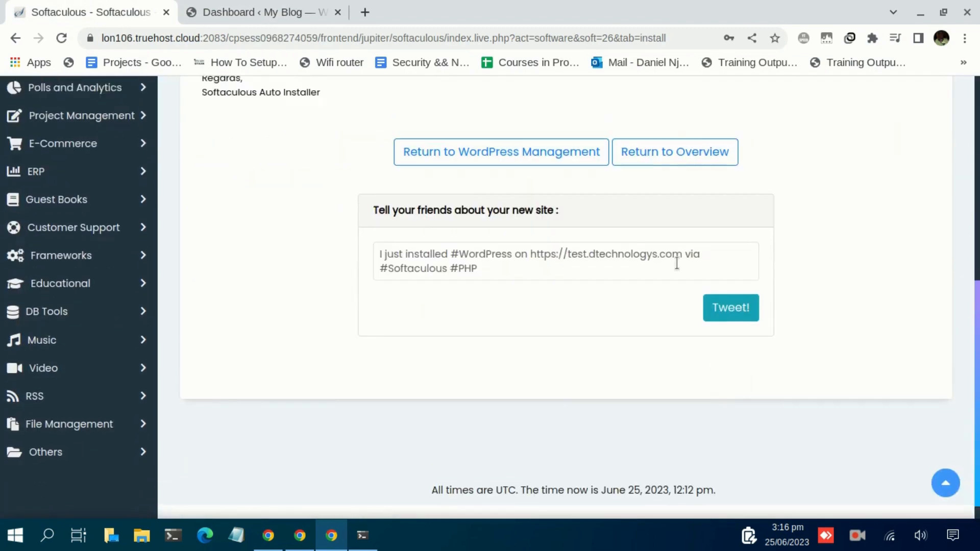
{"action": "scroll", "coordinate": [676, 263], "scroll_direction": "up", "scroll_amount": 10}
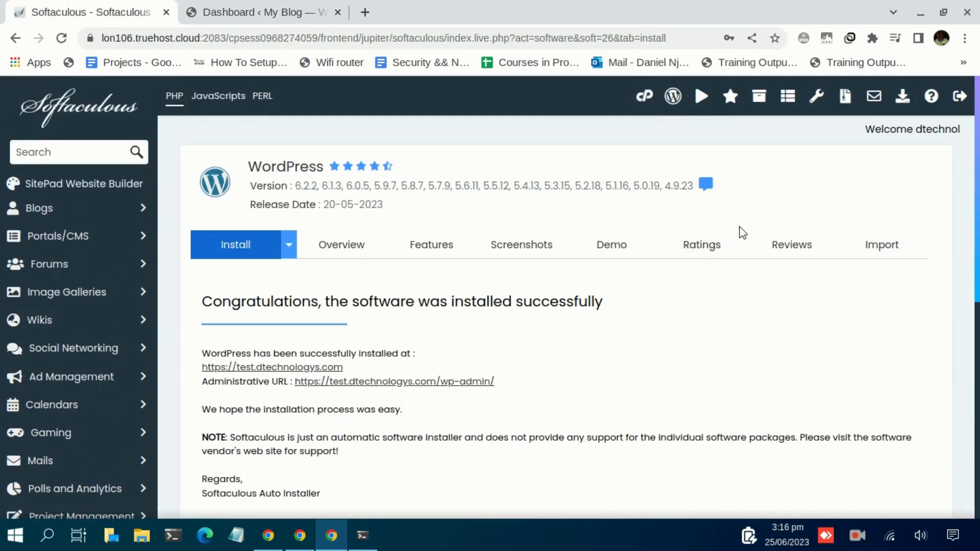
{"action": "left_click", "coordinate": [673, 98]}
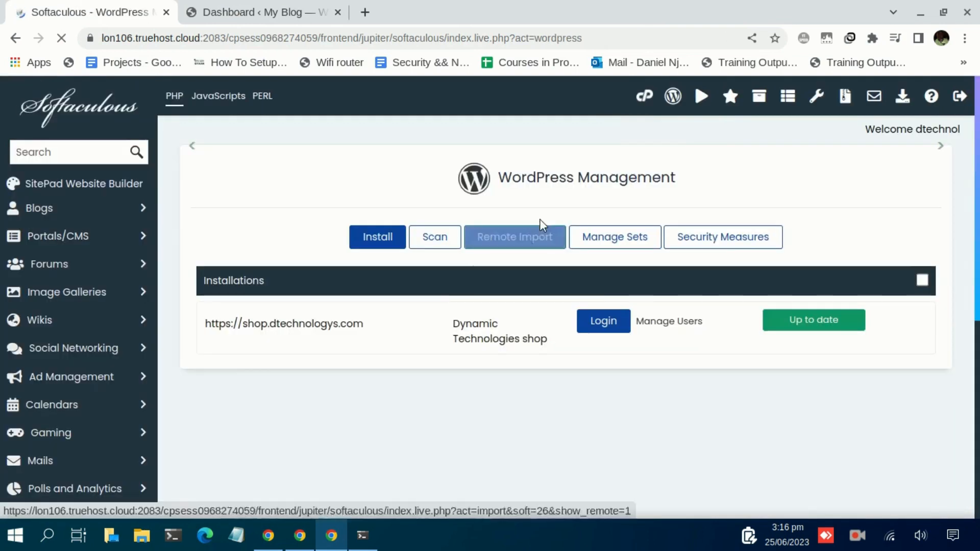
{"action": "scroll", "coordinate": [475, 332], "scroll_direction": "down", "scroll_amount": 7}
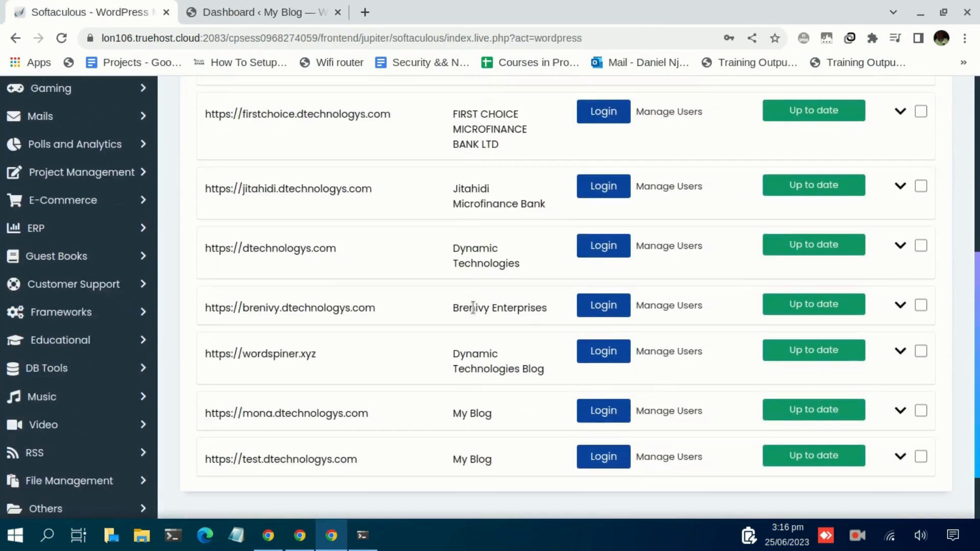
Check the admin login option for test.dtechnologys.com in the installations list and look through the site's WordPress dashboard
{"action": "scroll", "coordinate": [473, 304], "scroll_direction": "down", "scroll_amount": 2}
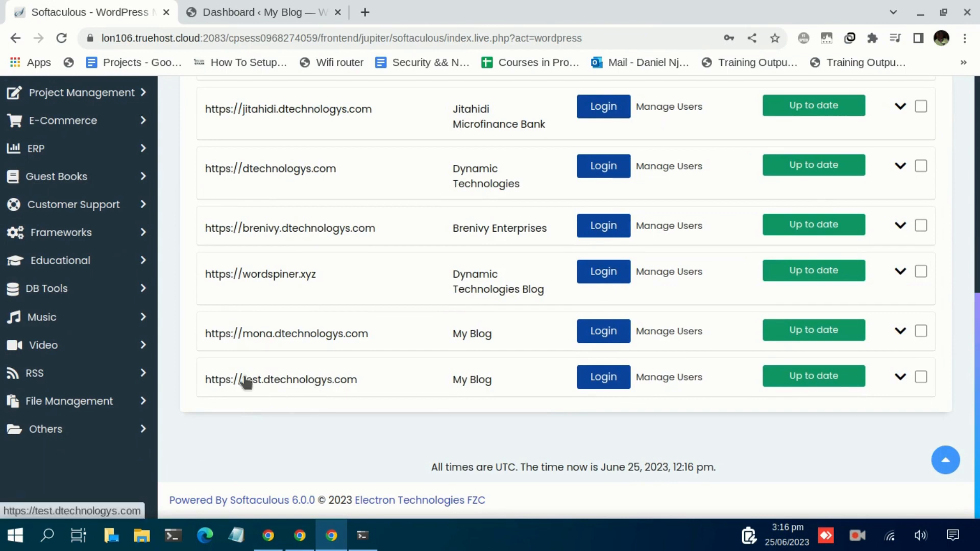
{"action": "left_click", "coordinate": [605, 377]}
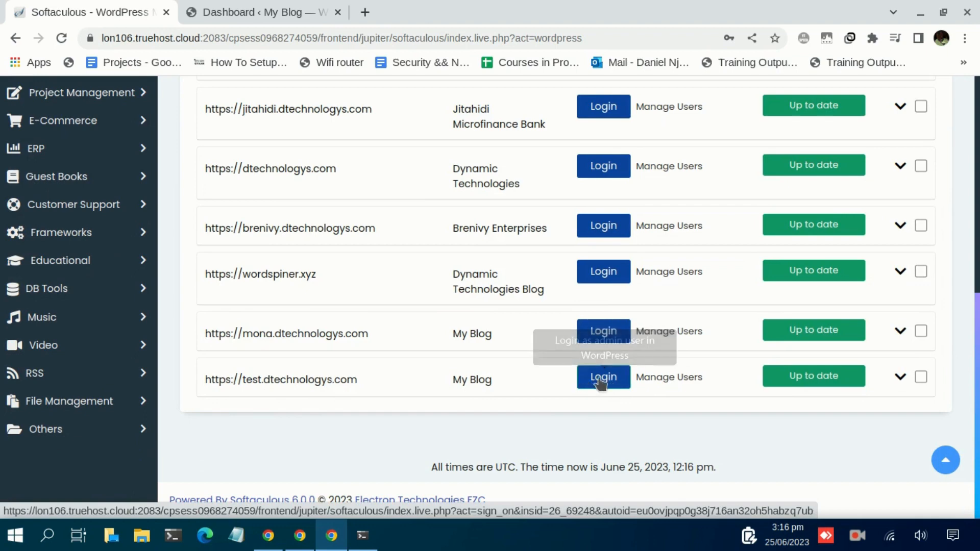
{"action": "left_click", "coordinate": [293, 14]}
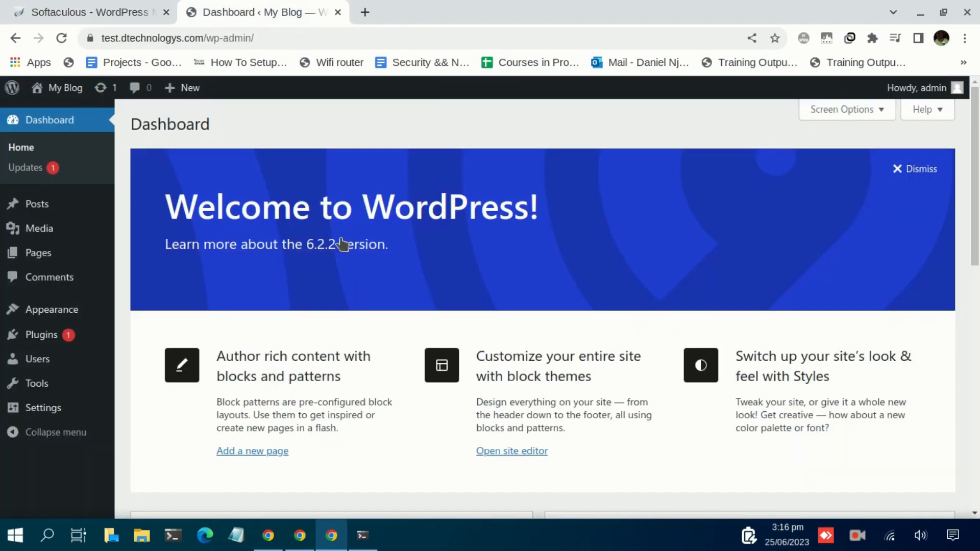
{"action": "scroll", "coordinate": [459, 281], "scroll_direction": "down", "scroll_amount": 5}
{"action": "scroll", "coordinate": [277, 322], "scroll_direction": "down", "scroll_amount": 2}
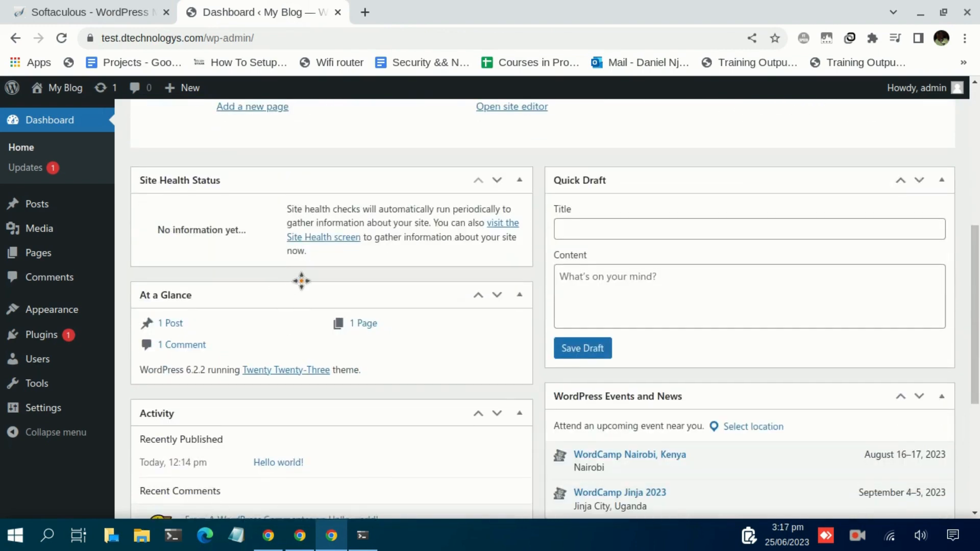
Return to Softaculous and view the start of the WordPress Management page
{"action": "left_click", "coordinate": [132, 15]}
{"action": "scroll", "coordinate": [669, 123], "scroll_direction": "up", "scroll_amount": 5}
{"action": "scroll", "coordinate": [675, 137], "scroll_direction": "up", "scroll_amount": 3}
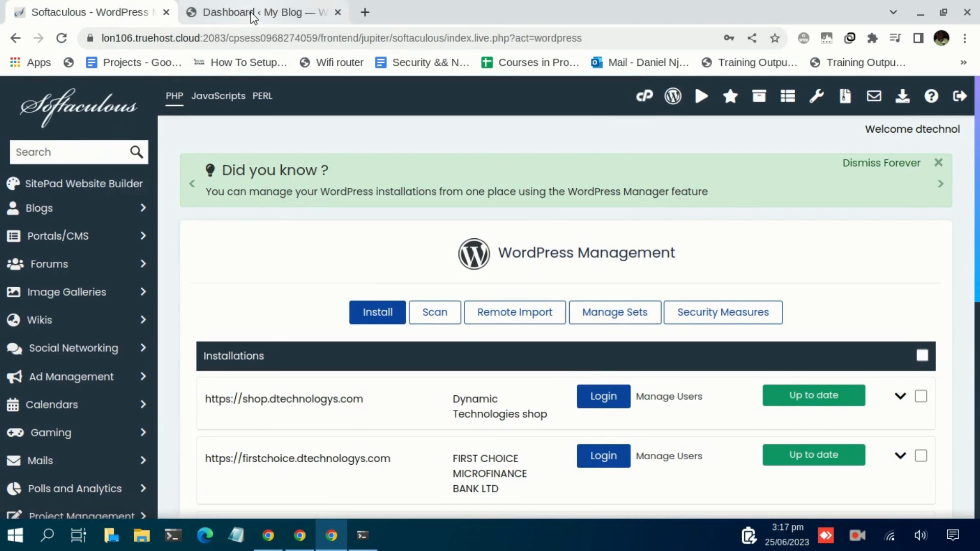
Switch back to the WordPress dashboard of test.dtechnologys.com and view its welcome section
{"action": "mouse_move", "coordinate": [251, 17]}
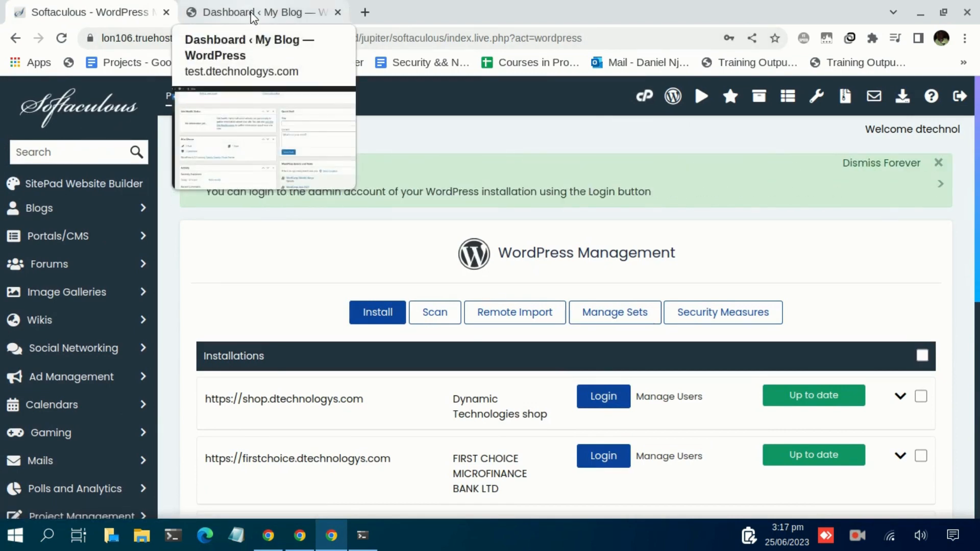
{"action": "left_click", "coordinate": [252, 17]}
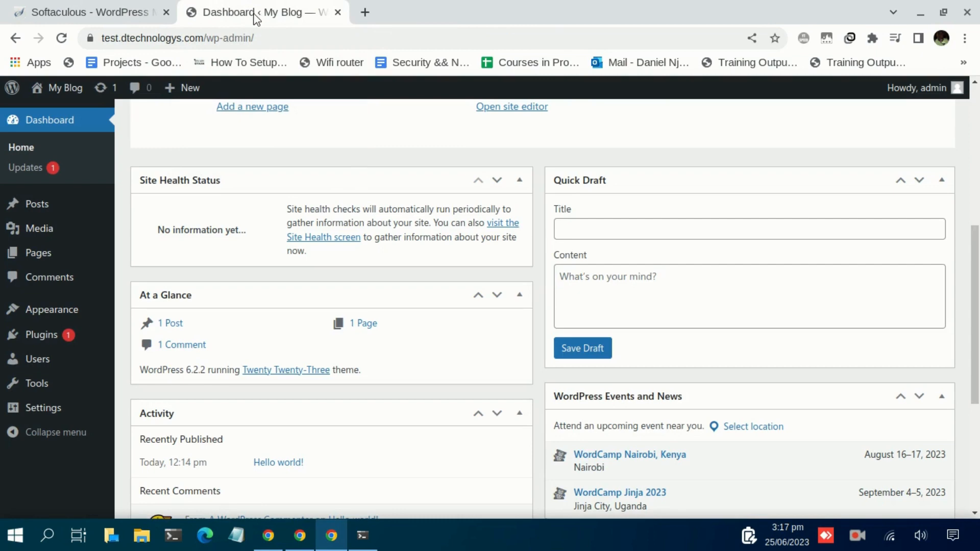
{"action": "scroll", "coordinate": [282, 181], "scroll_direction": "up", "scroll_amount": 5}
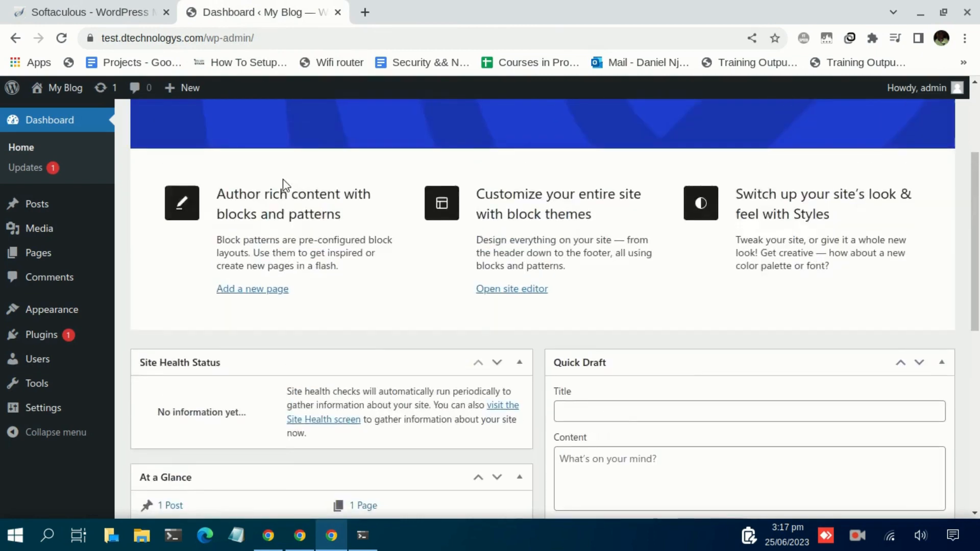
{"action": "scroll", "coordinate": [422, 183], "scroll_direction": "up", "scroll_amount": 3}
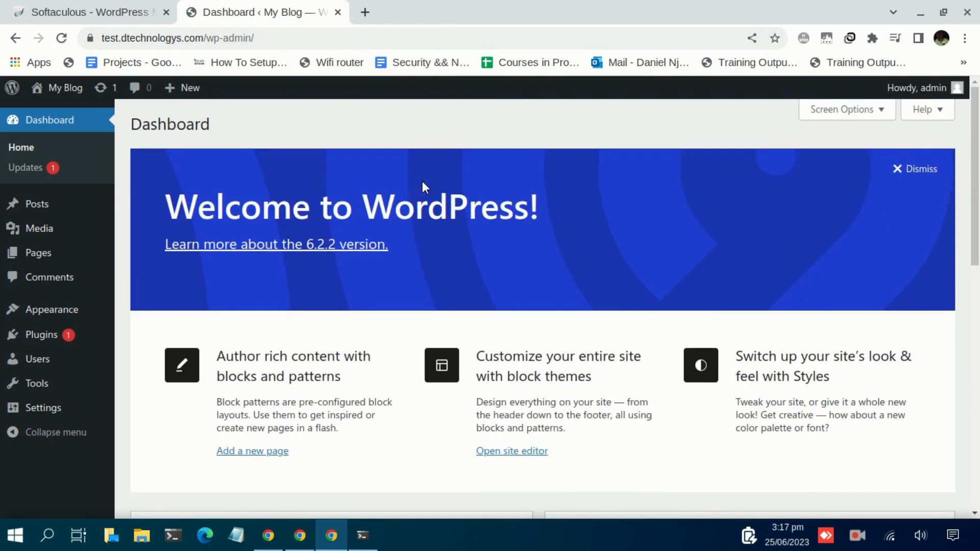